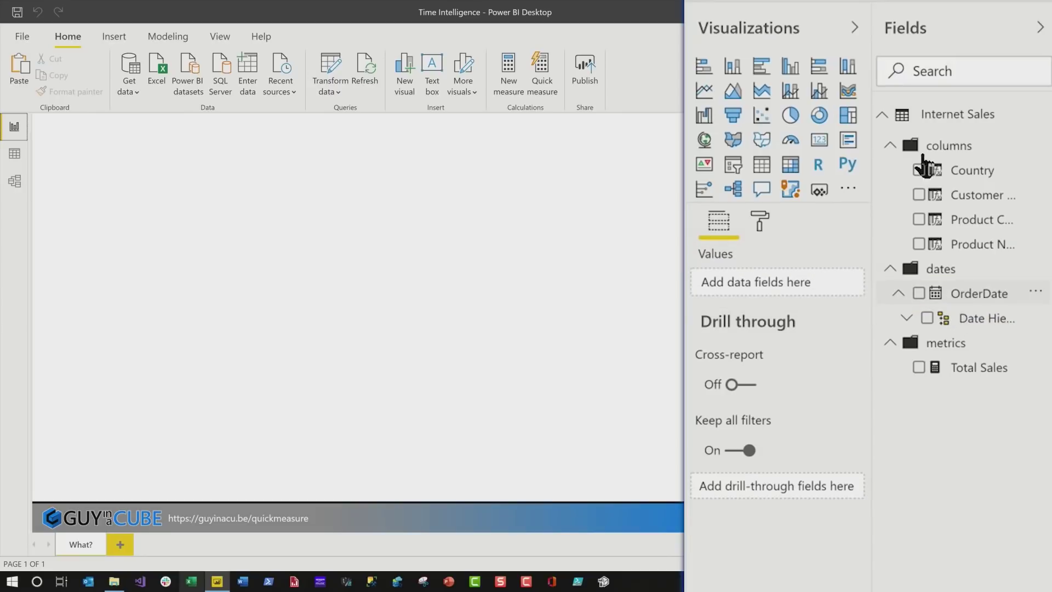
# - Check the current file's Data Load settings in the Options dialog, then close it
pyautogui.click(22, 38)
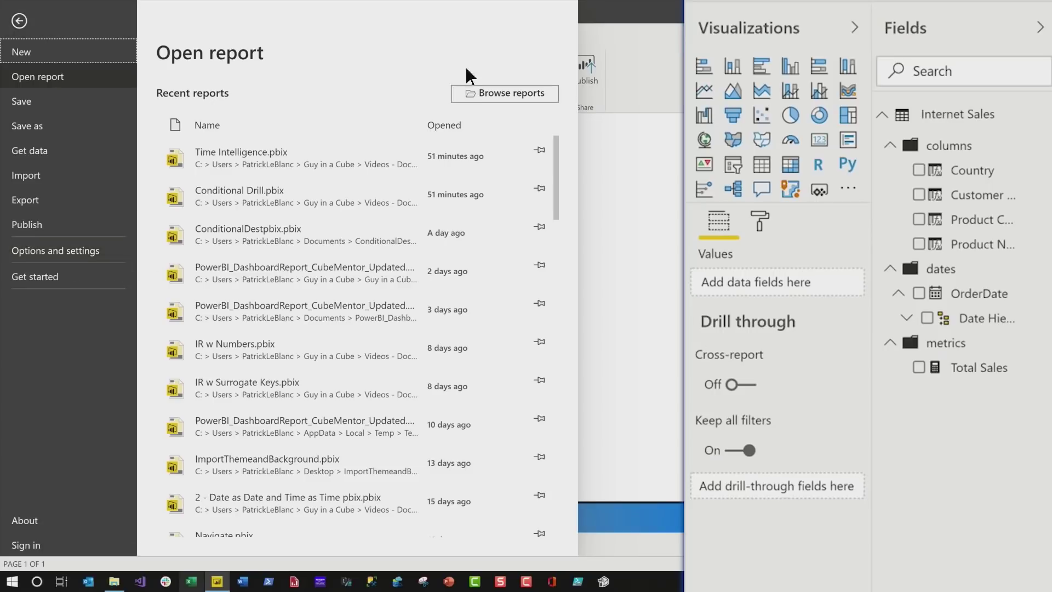
pyautogui.click(651, 202)
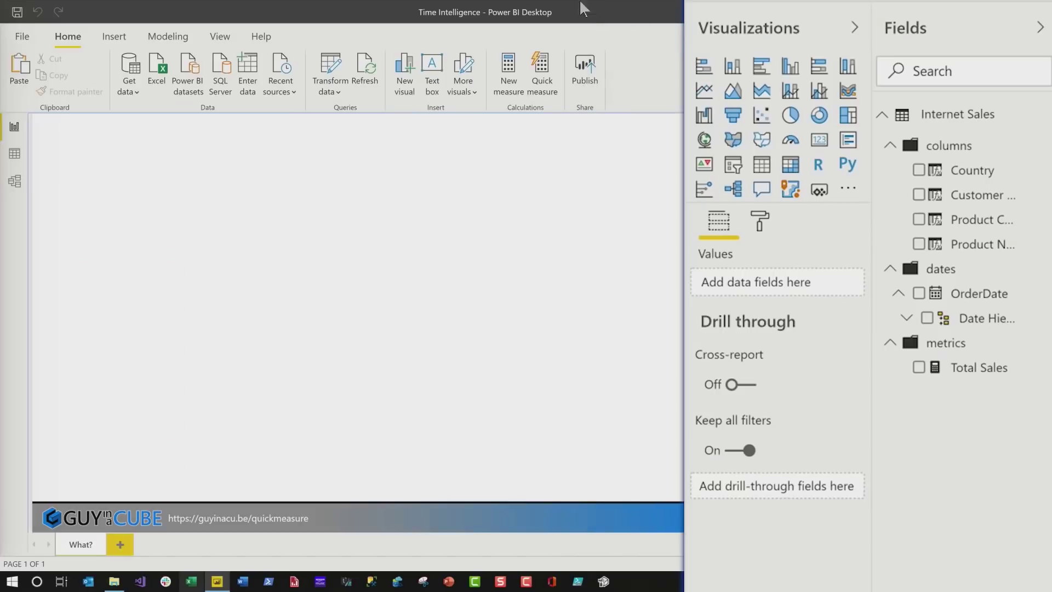
pyautogui.click(27, 34)
pyautogui.click(37, 251)
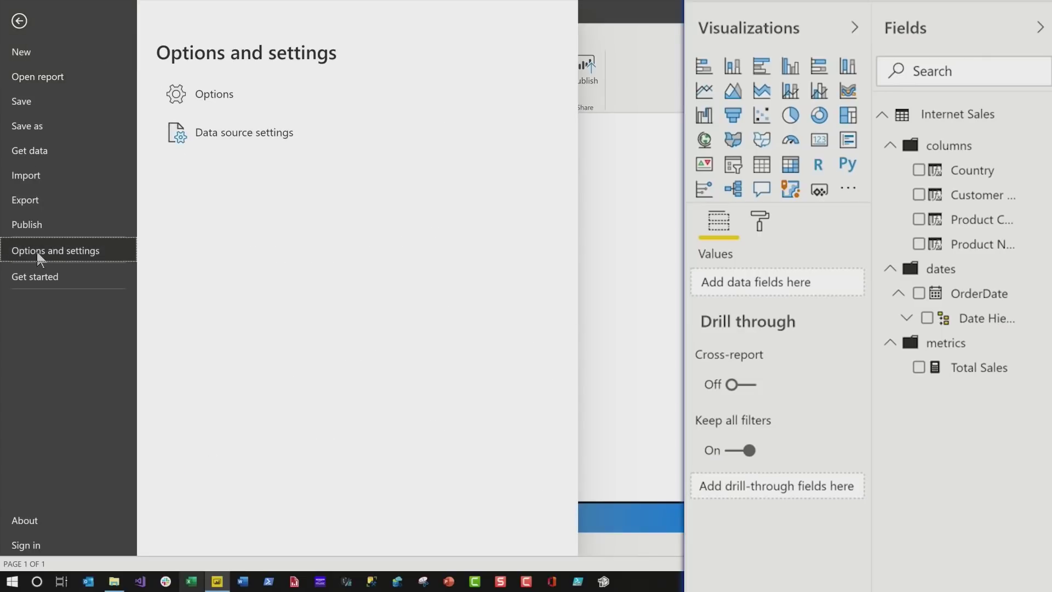
pyautogui.click(289, 87)
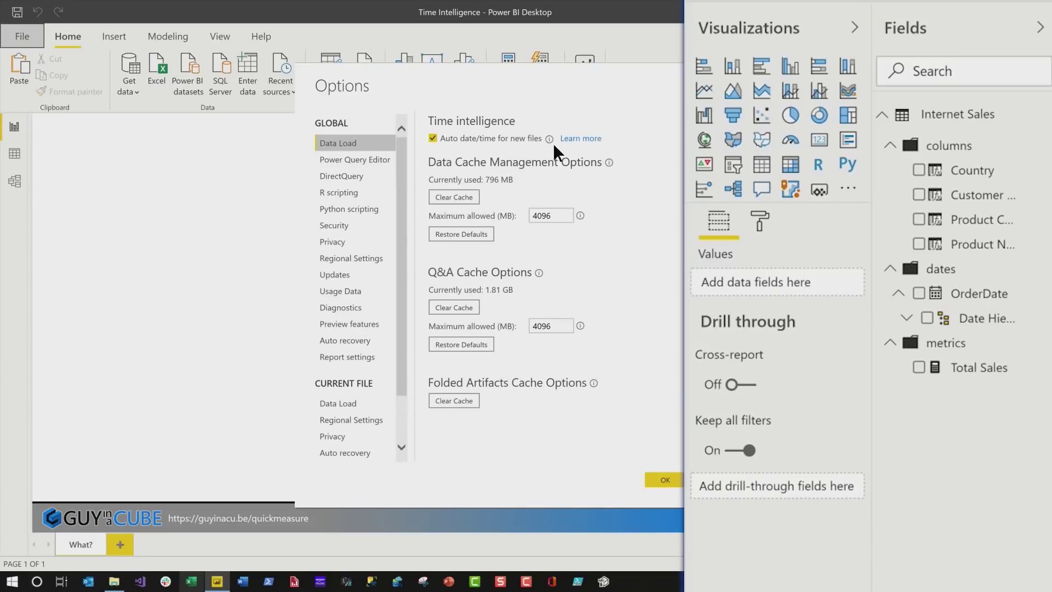
pyautogui.scroll(-2, 370, 283)
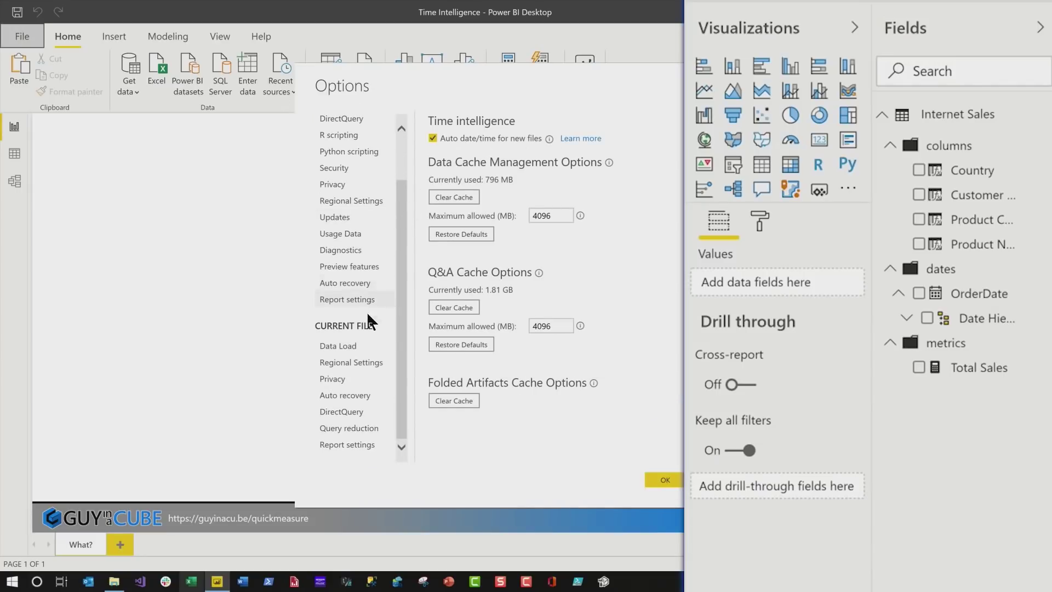
pyautogui.click(351, 346)
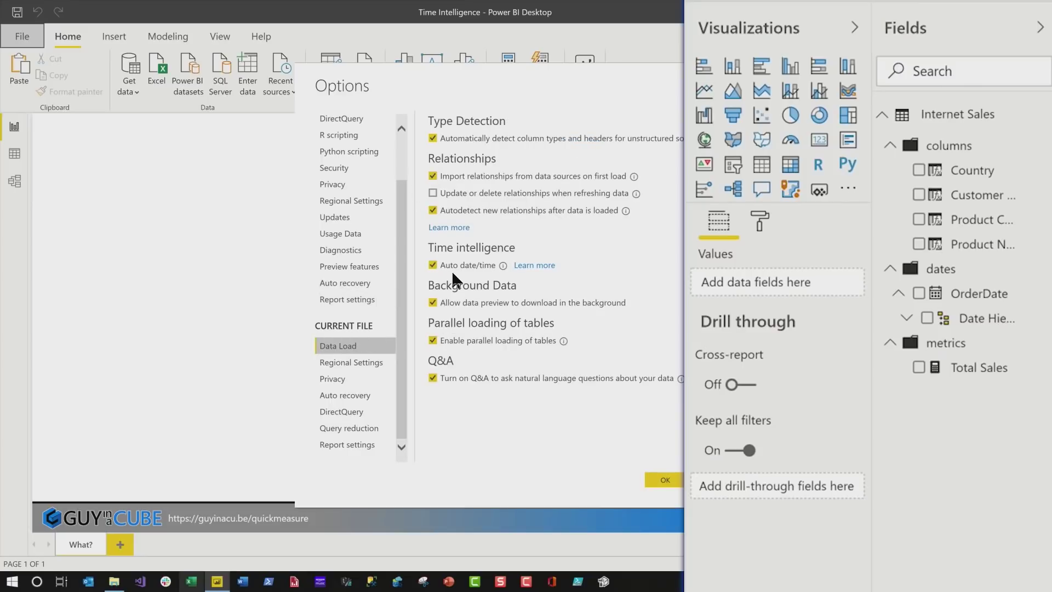
pyautogui.press('Escape')
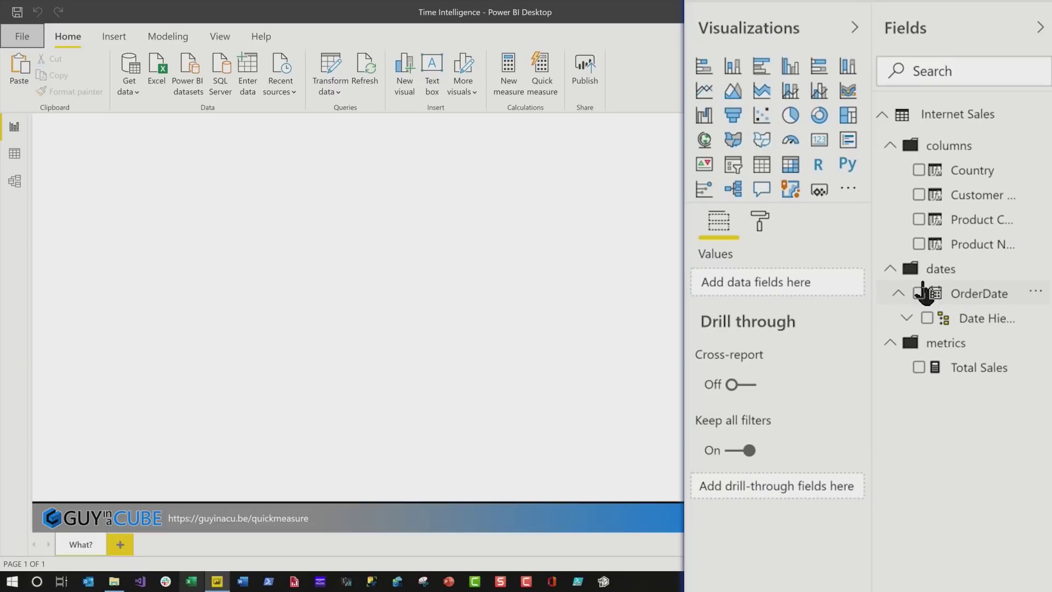
# - Build a slicer from the full OrderDate hierarchy, via a table visual, and narrow it
pyautogui.click(907, 319)
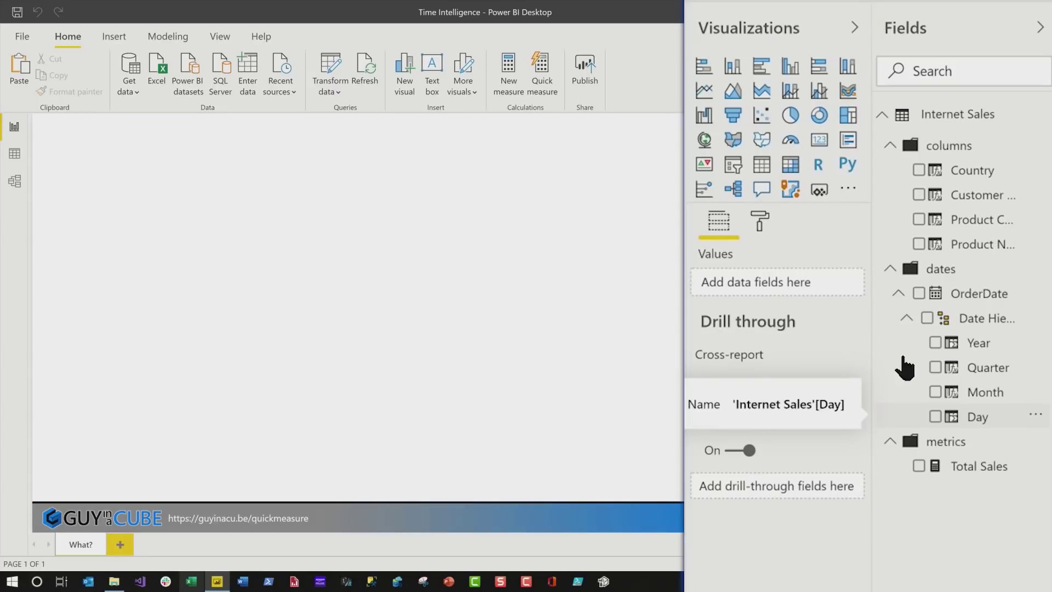
pyautogui.click(919, 294)
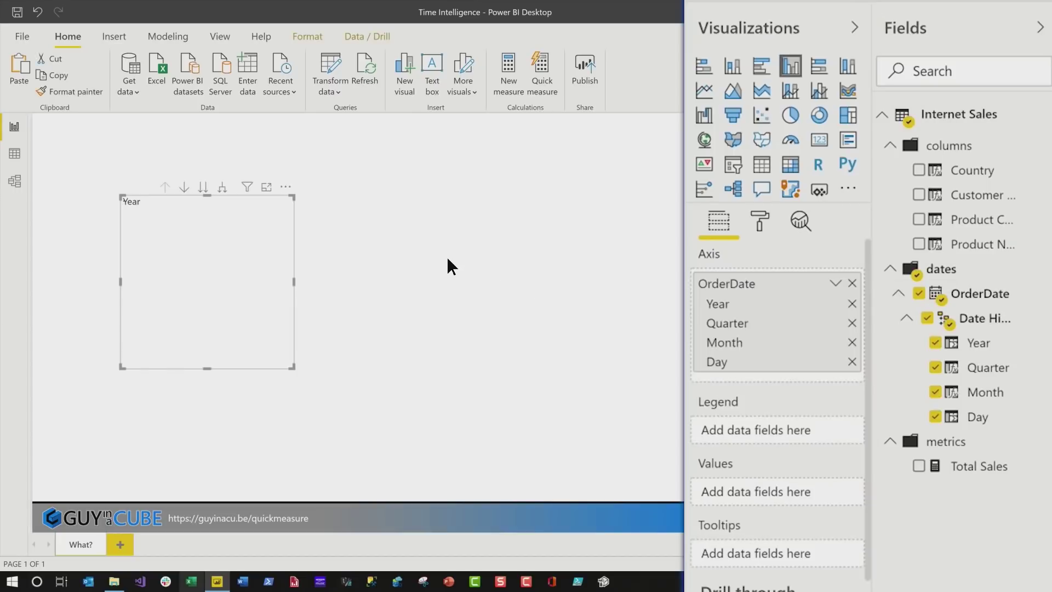
pyautogui.click(758, 168)
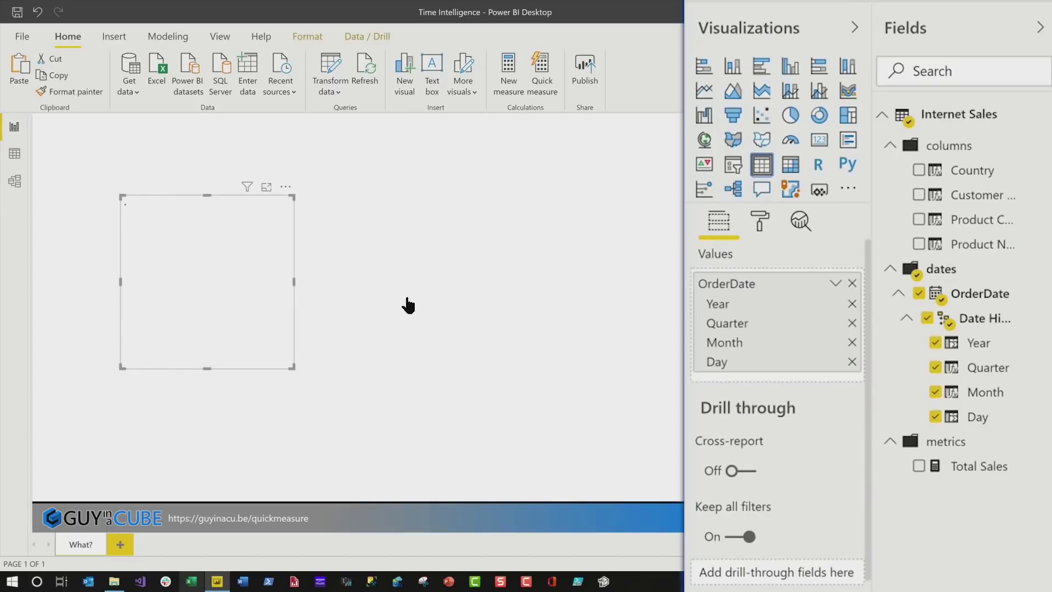
pyautogui.moveTo(292, 368); pyautogui.dragTo(469, 450)
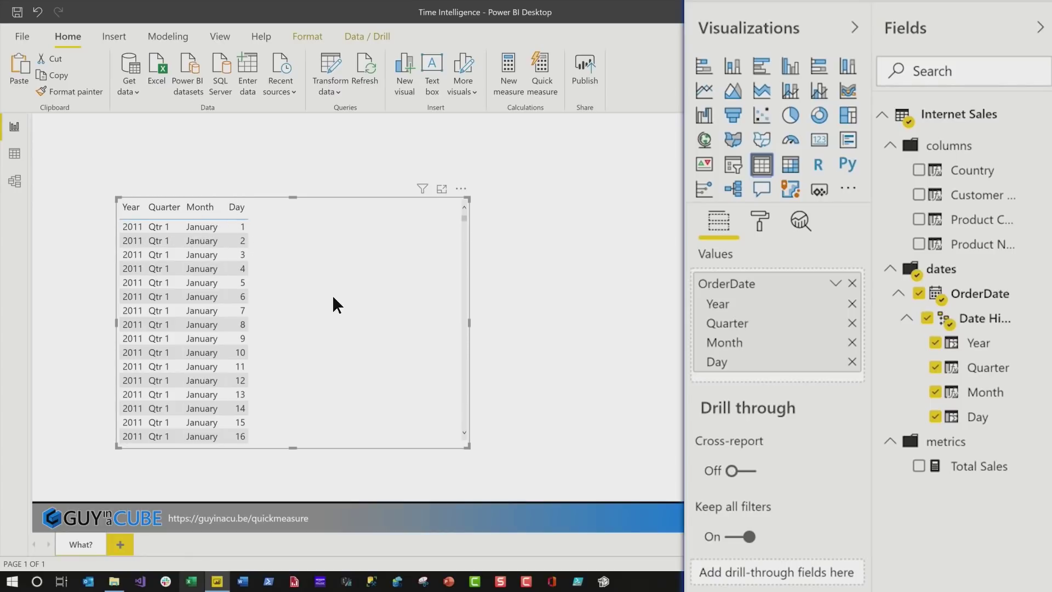
pyautogui.click(733, 166)
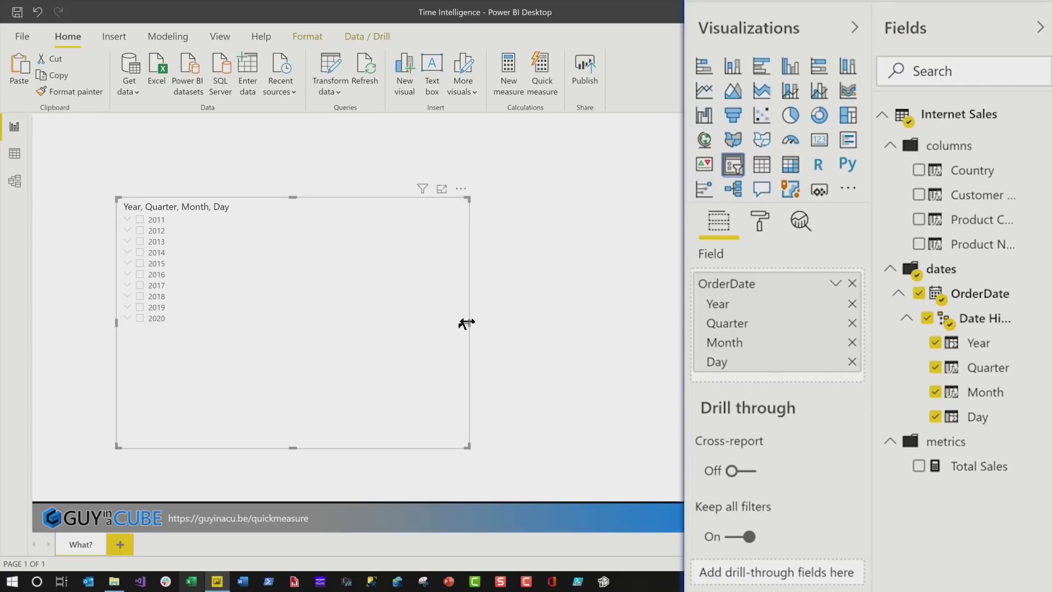
pyautogui.moveTo(467, 322); pyautogui.dragTo(273, 326)
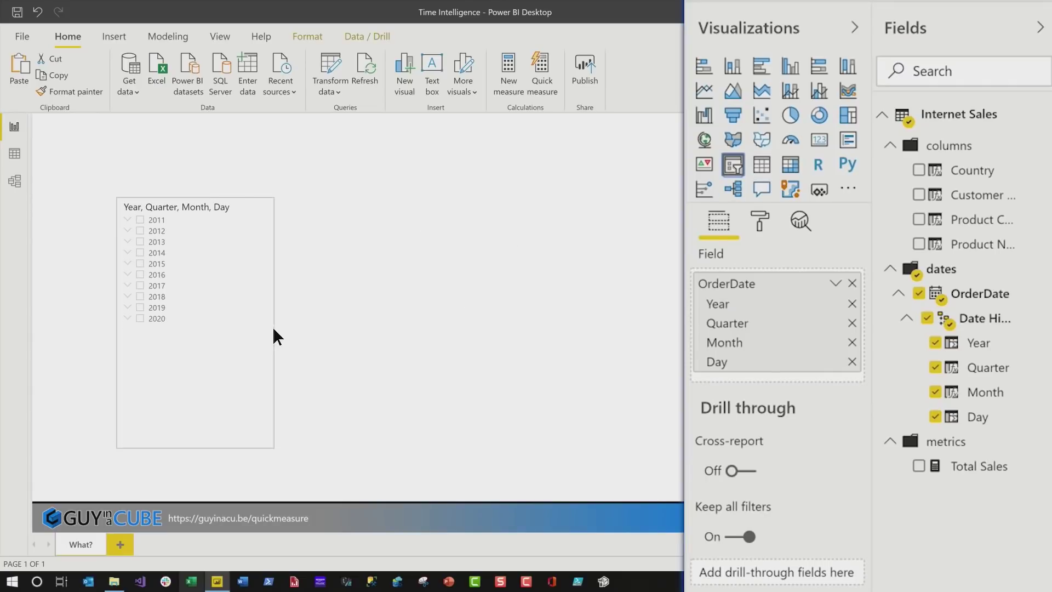
# - Remove Day, Month and Quarter so the slicer lists only years, then move it top-left
pyautogui.click(128, 220)
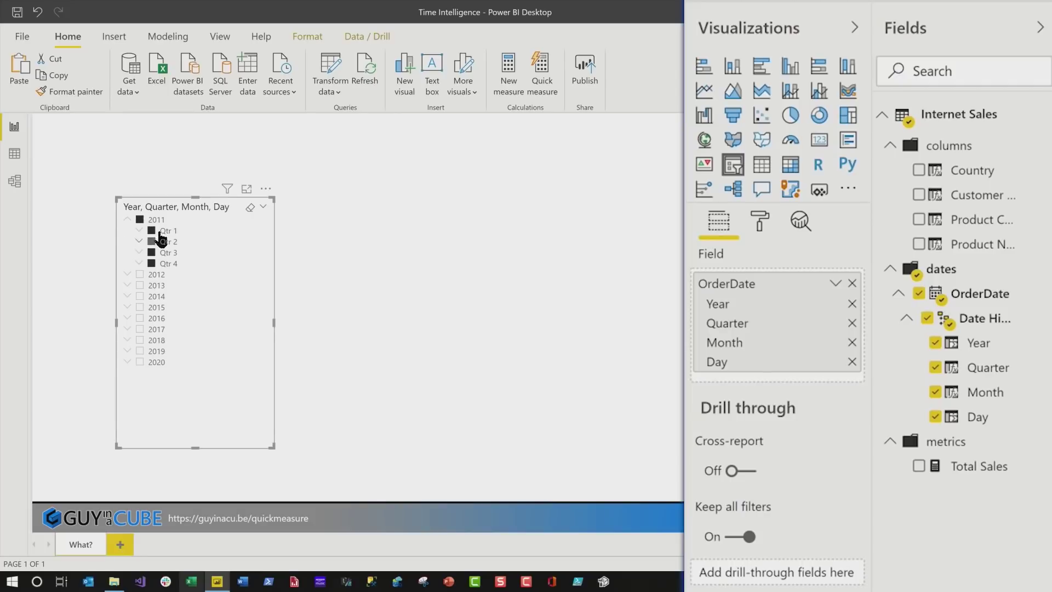
pyautogui.click(127, 220)
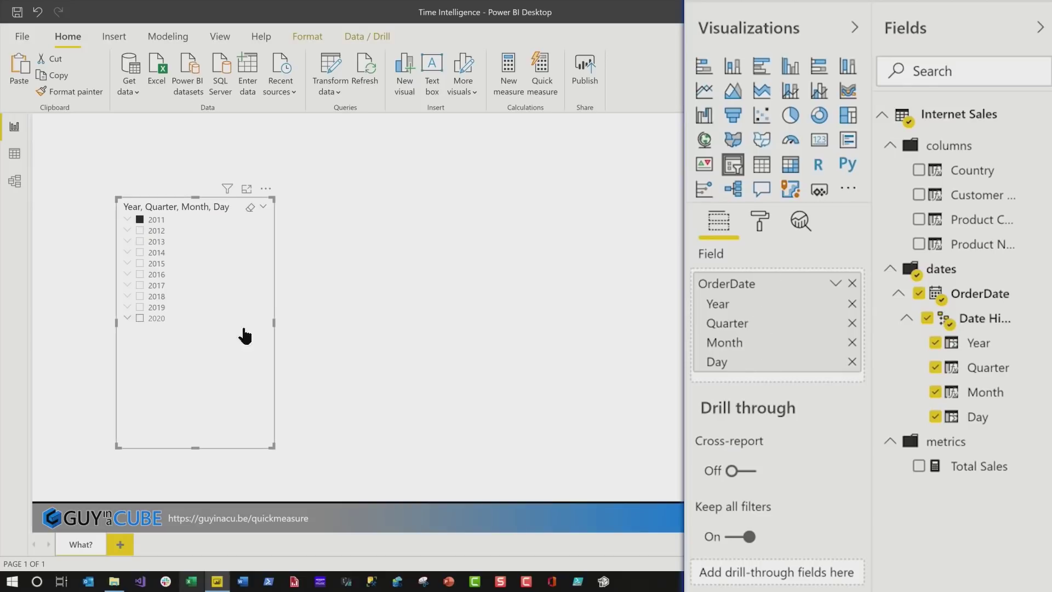
pyautogui.click(852, 363)
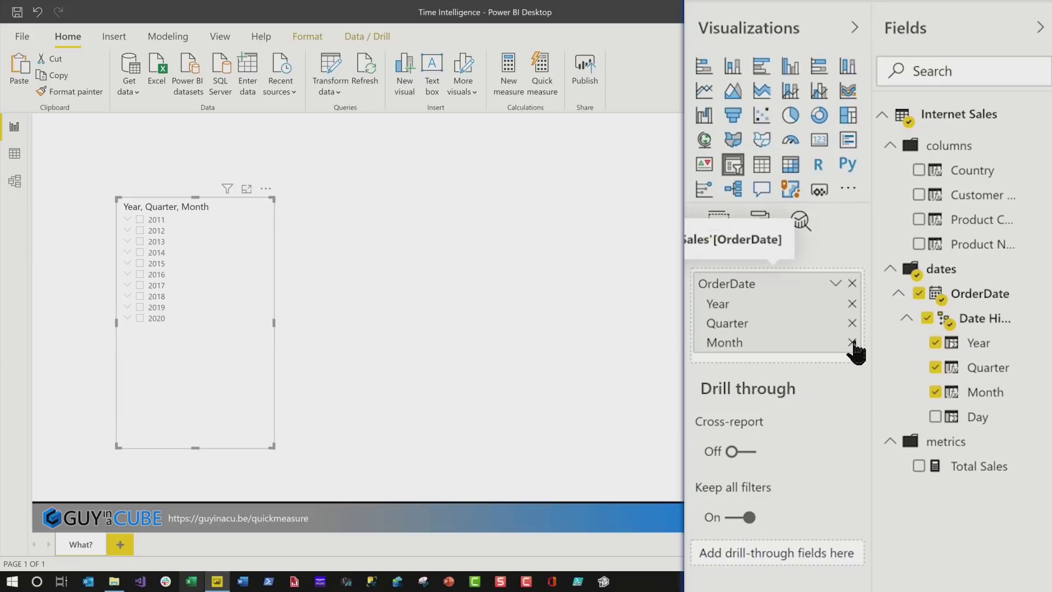
pyautogui.click(853, 343)
pyautogui.click(852, 323)
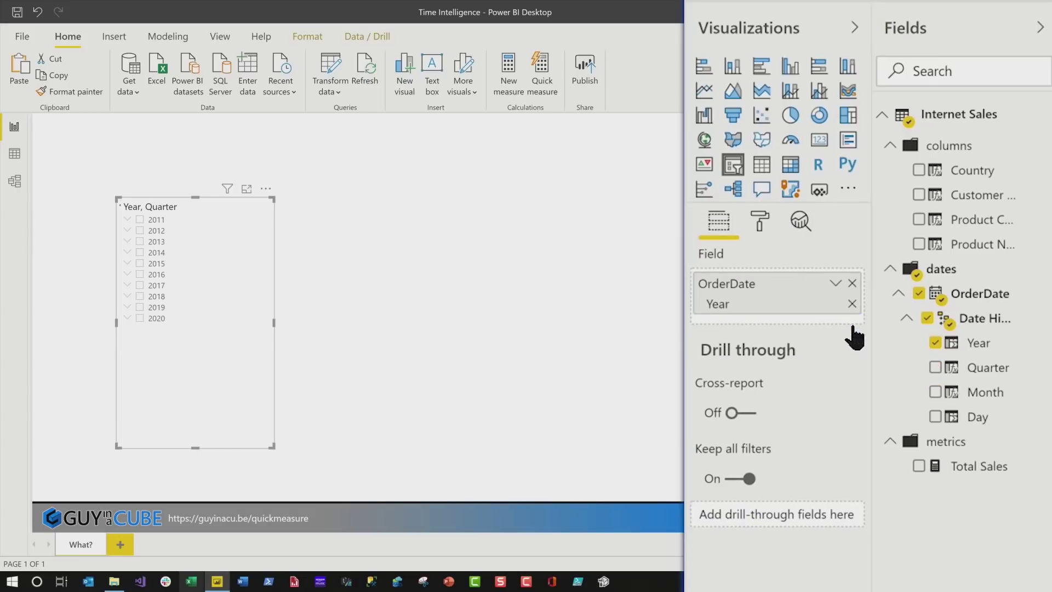
pyautogui.moveTo(241, 230); pyautogui.dragTo(192, 214)
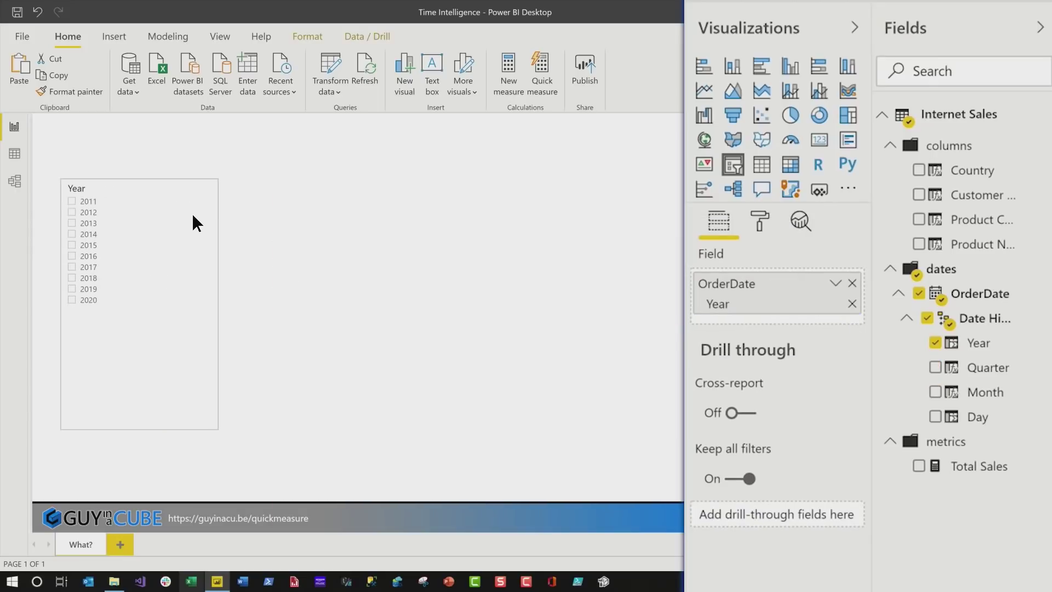
# - Add Total Sales as a card beside the Year slicer and shrink it to a short box
pyautogui.moveTo(1014, 474); pyautogui.dragTo(353, 208)
pyautogui.click(820, 140)
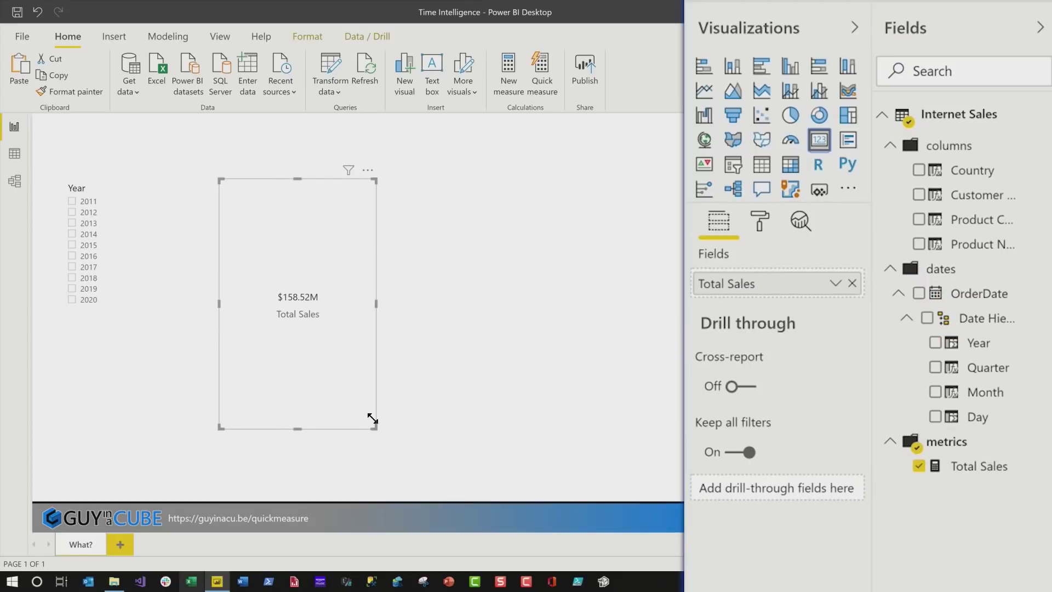
pyautogui.moveTo(373, 419); pyautogui.dragTo(384, 262)
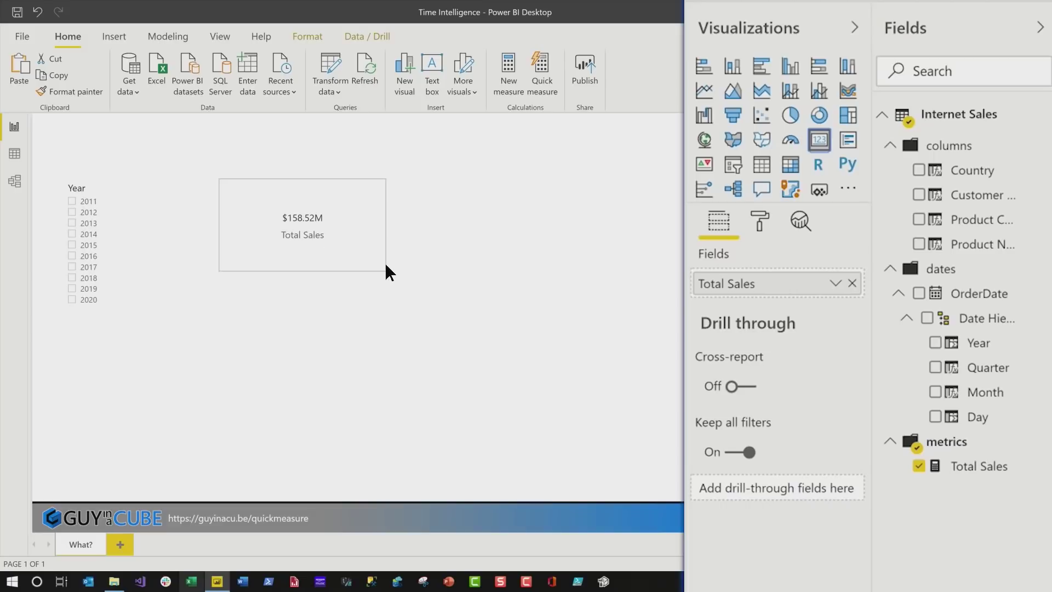
# - Select 2019 in the Year slicer so the card reads $18.12M, nudging the card right
pyautogui.click(84, 236)
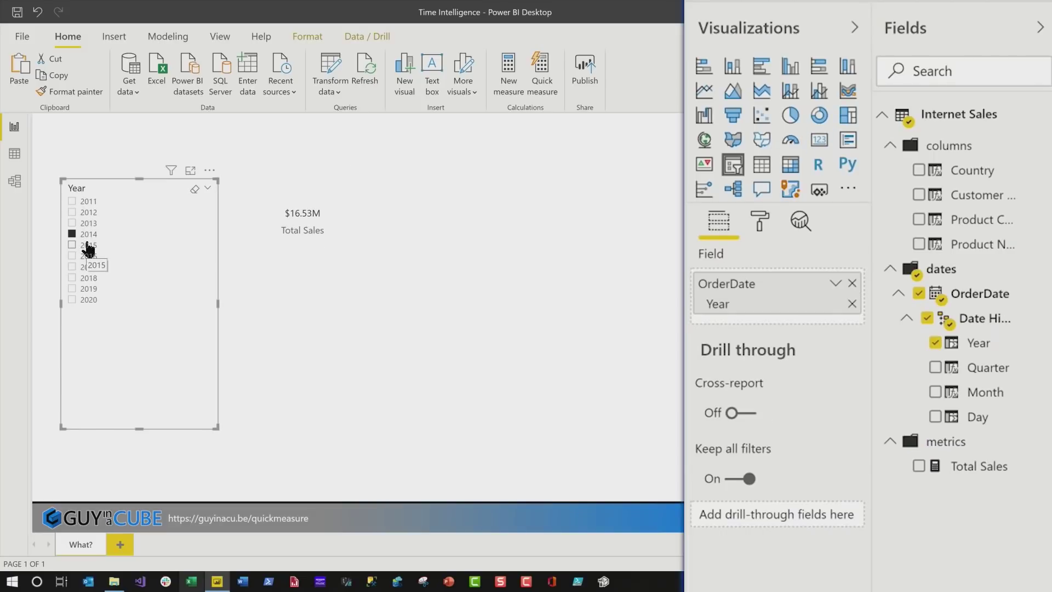
pyautogui.click(90, 277)
pyautogui.click(86, 291)
pyautogui.click(86, 279)
pyautogui.click(89, 278)
pyautogui.moveTo(331, 235); pyautogui.dragTo(364, 235)
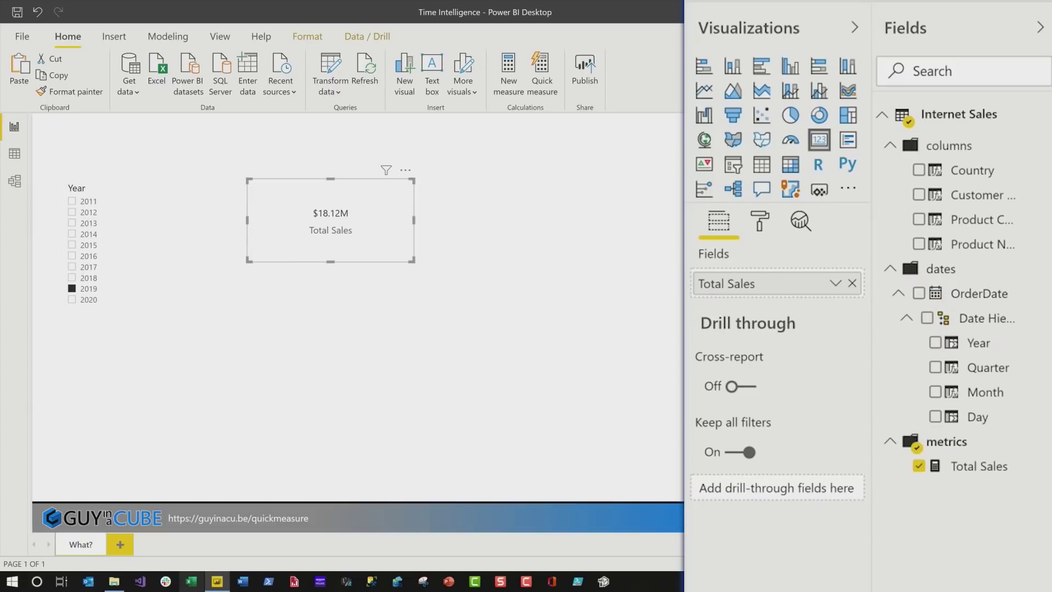
pyautogui.click(761, 226)
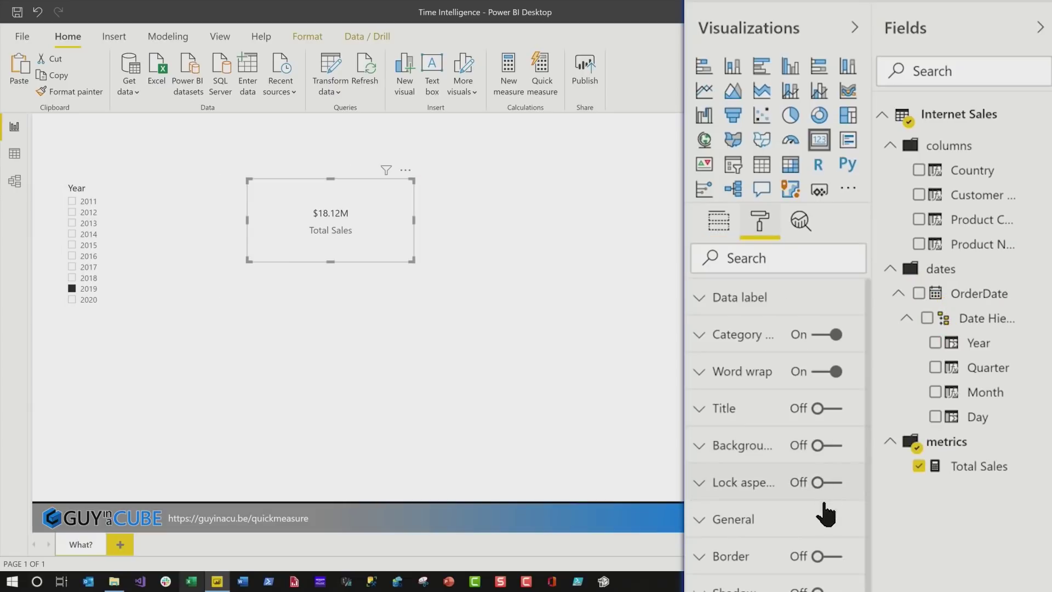
# - Turn on the Total Sales card's border and paste a copy to its right
pyautogui.click(833, 557)
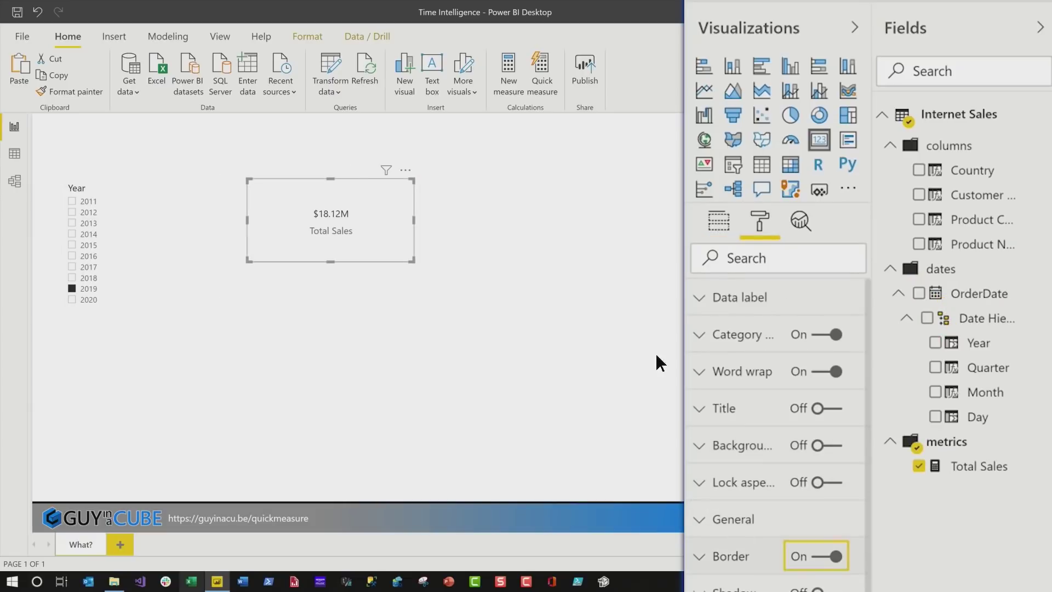
pyautogui.rightClick(363, 251)
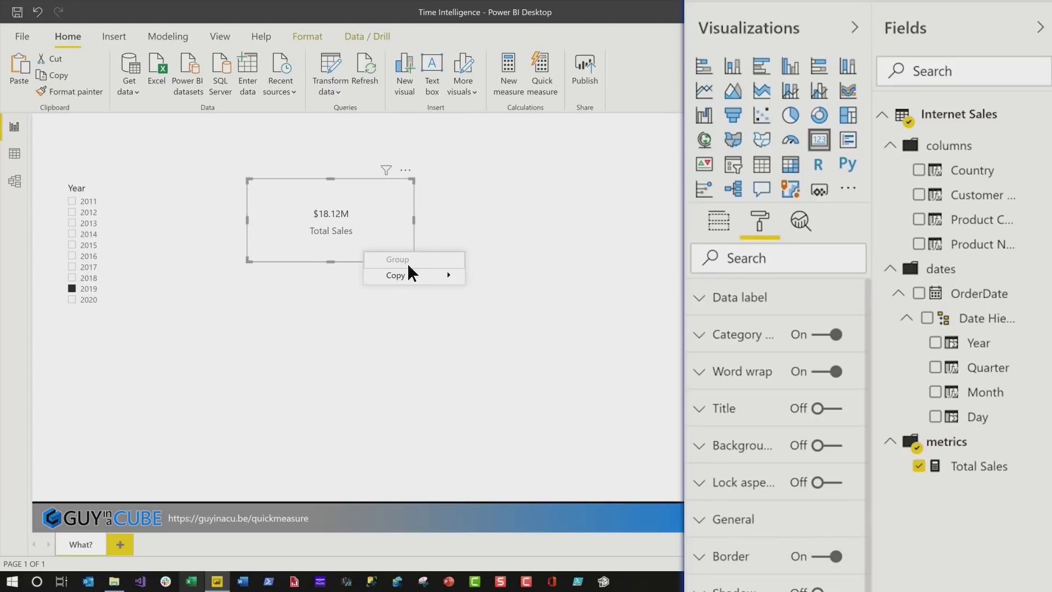
pyautogui.moveTo(409, 276)
pyautogui.click(534, 277)
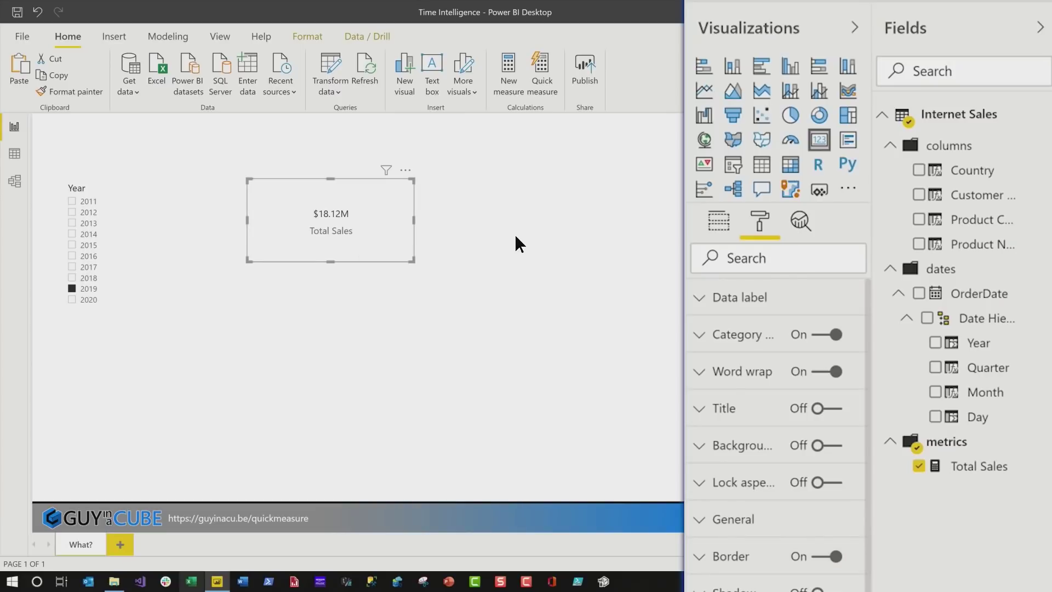
pyautogui.click(513, 242)
pyautogui.hotkey('ctrl', 'v')
pyautogui.moveTo(394, 233); pyautogui.dragTo(579, 232)
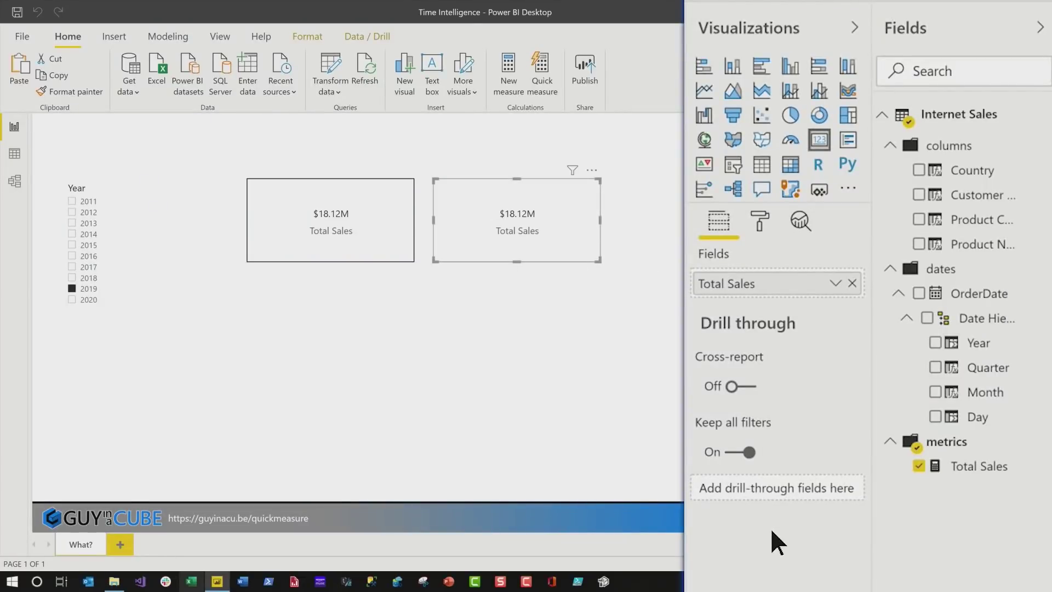
# - Add a Year-over-year change quick measure on Internet Sales, using OrderDate as the date field
pyautogui.rightClick(967, 470)
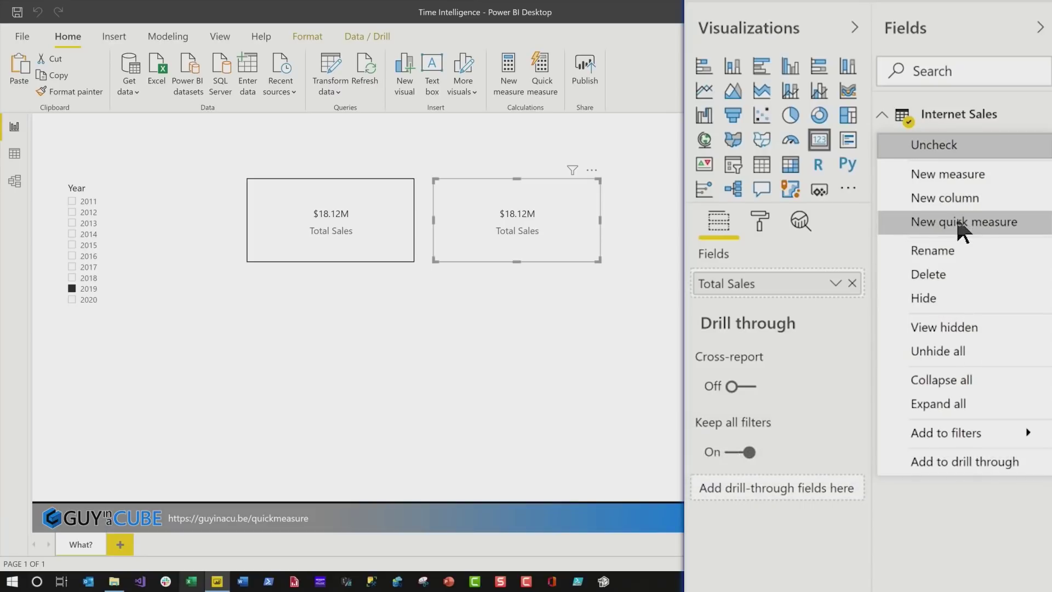
pyautogui.click(900, 216)
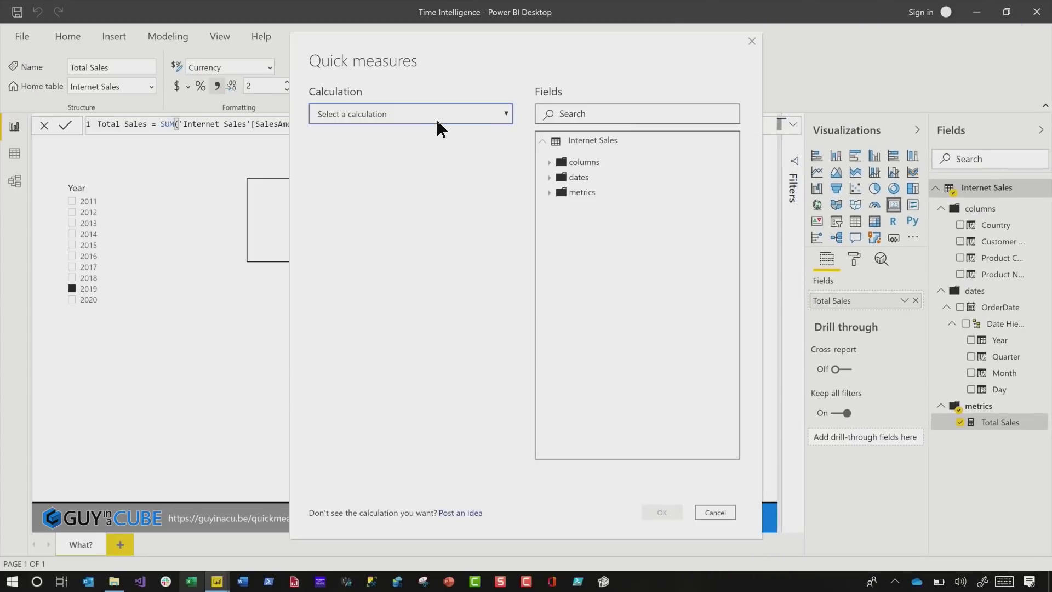
pyautogui.click(473, 114)
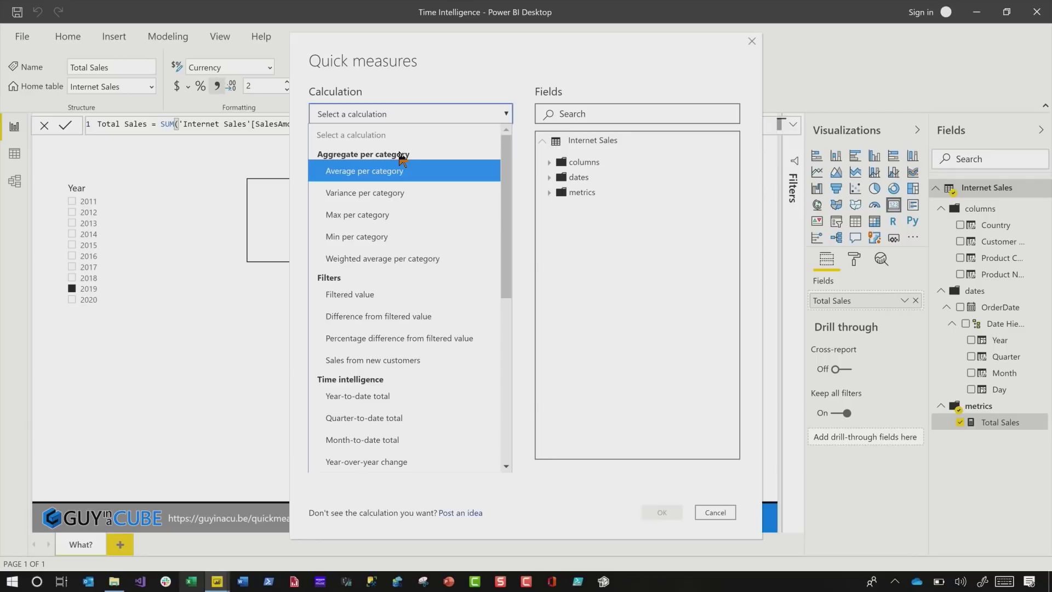
pyautogui.scroll(-2, 438, 277)
pyautogui.scroll(-1, 438, 282)
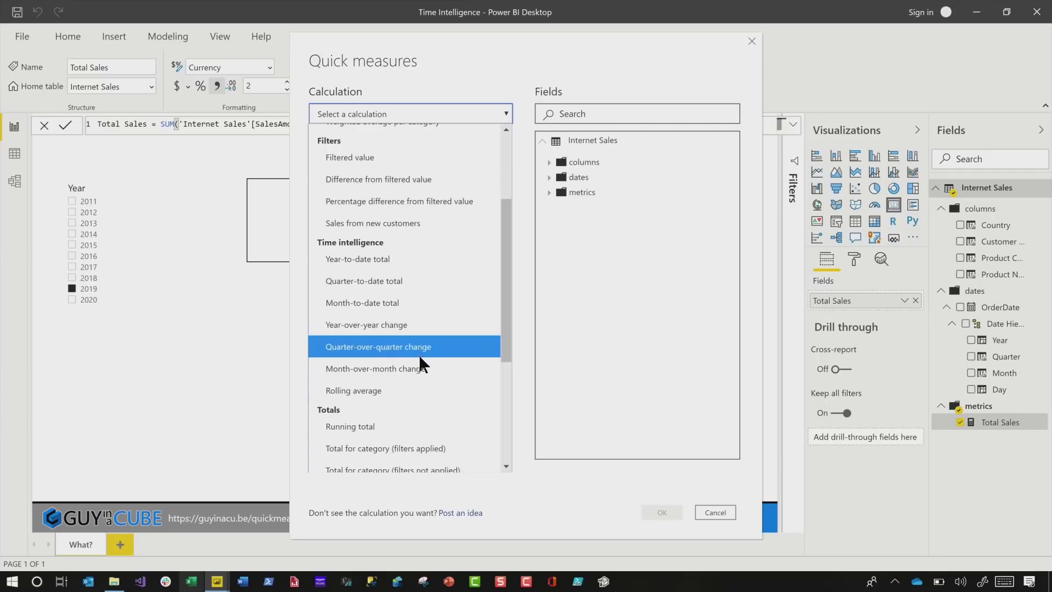
pyautogui.click(397, 327)
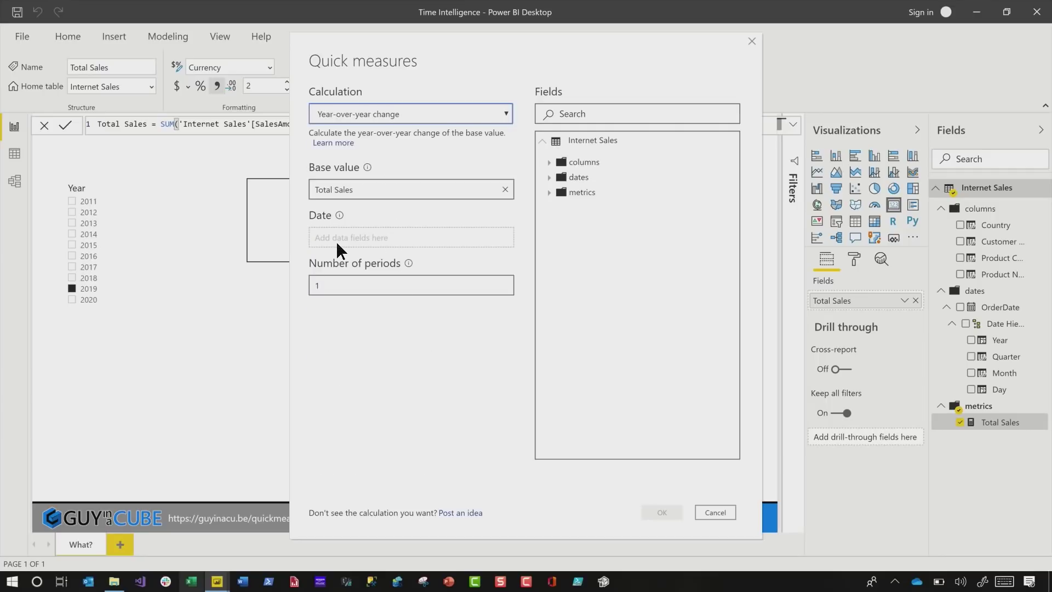
pyautogui.click(550, 178)
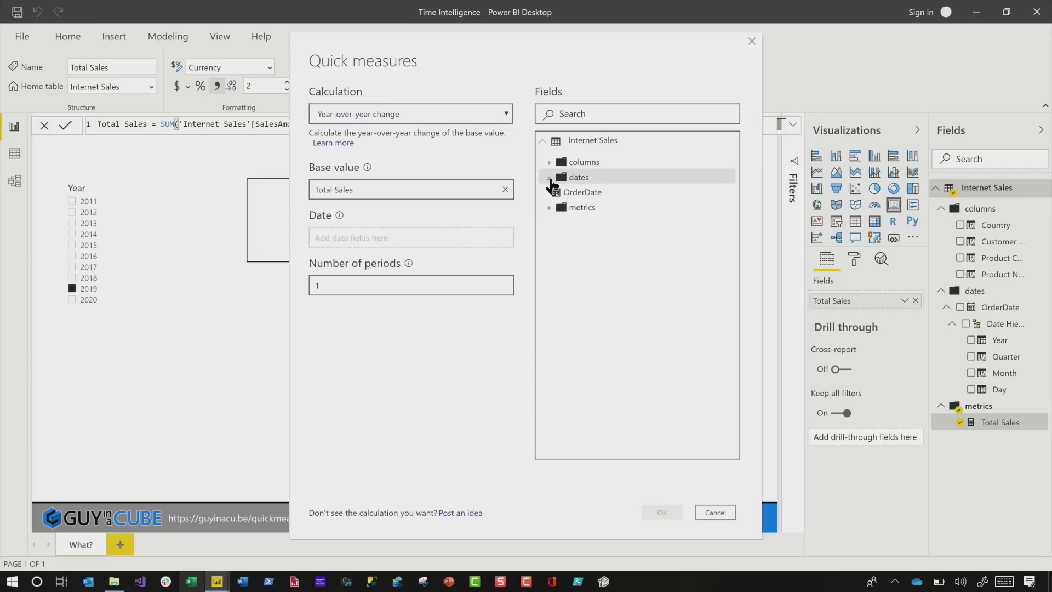
pyautogui.moveTo(592, 202); pyautogui.dragTo(377, 248)
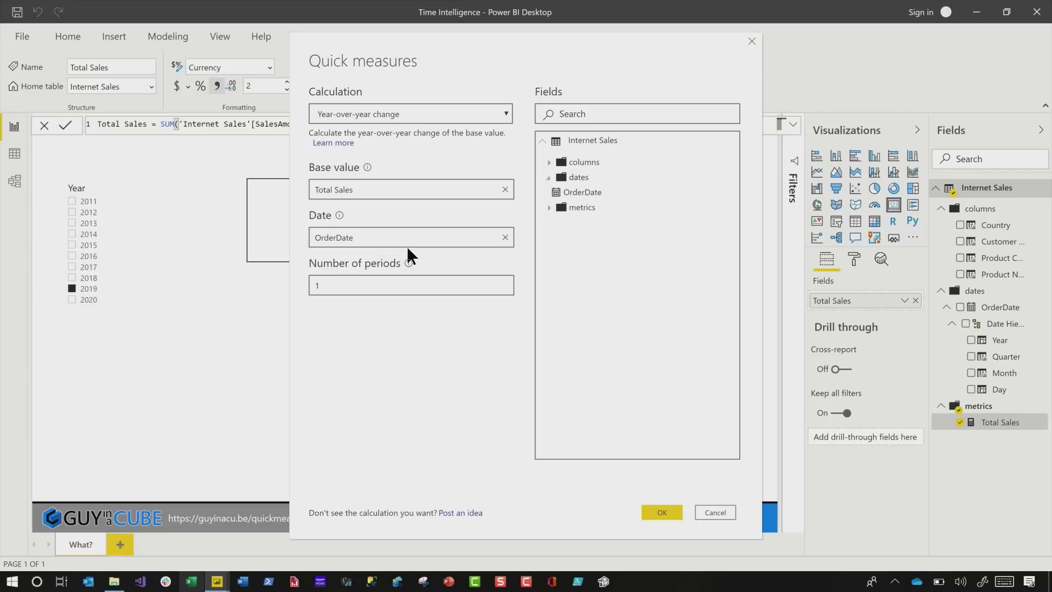
pyautogui.click(661, 515)
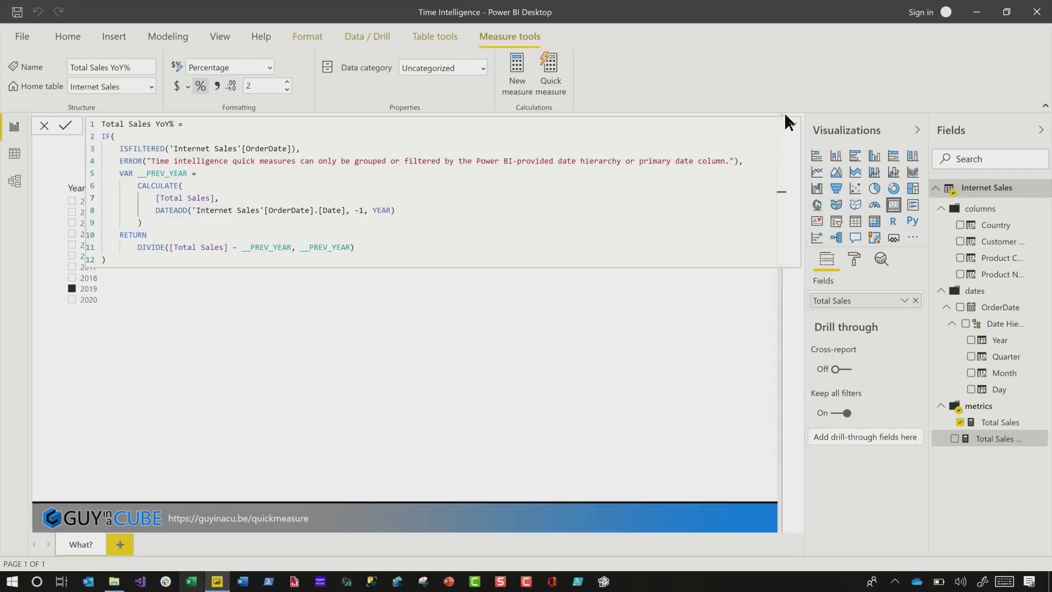
# - Show Total Sales YoY% in the second card and filter to 2018, reading -2.93%
pyautogui.click(792, 129)
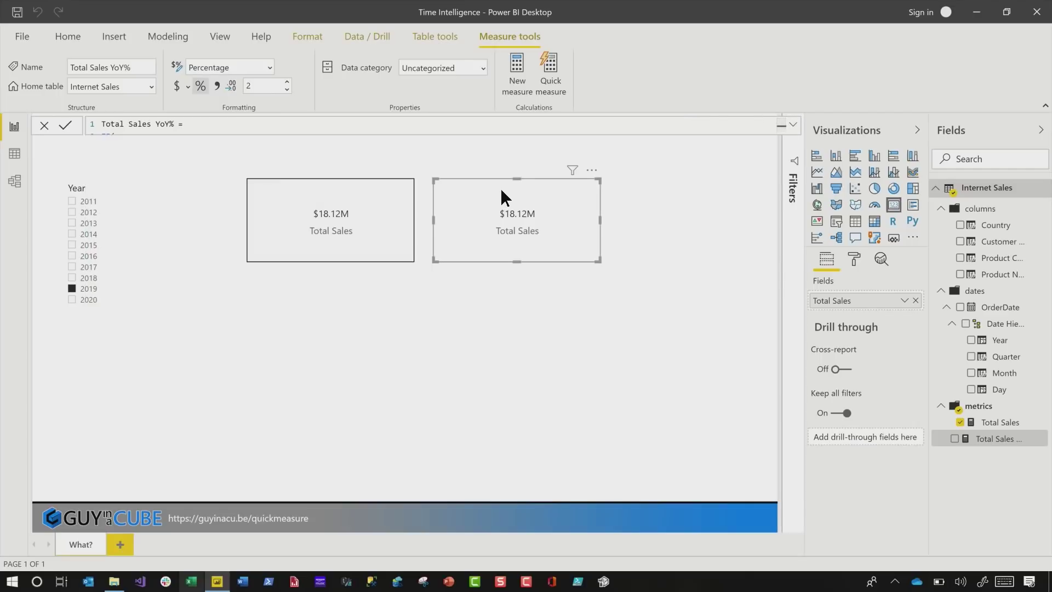
pyautogui.moveTo(992, 441); pyautogui.dragTo(855, 310)
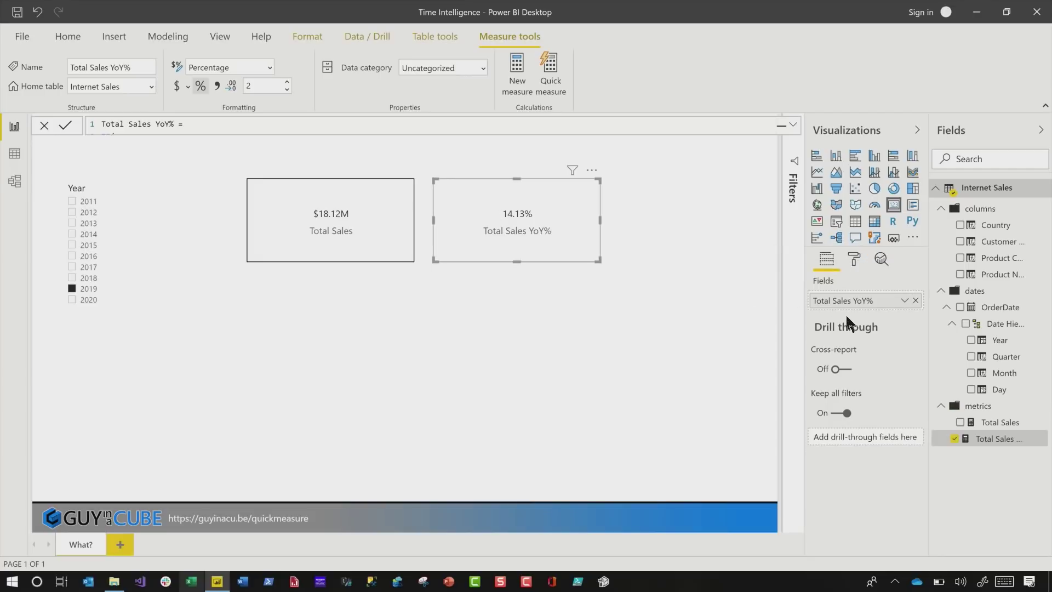
pyautogui.click(90, 268)
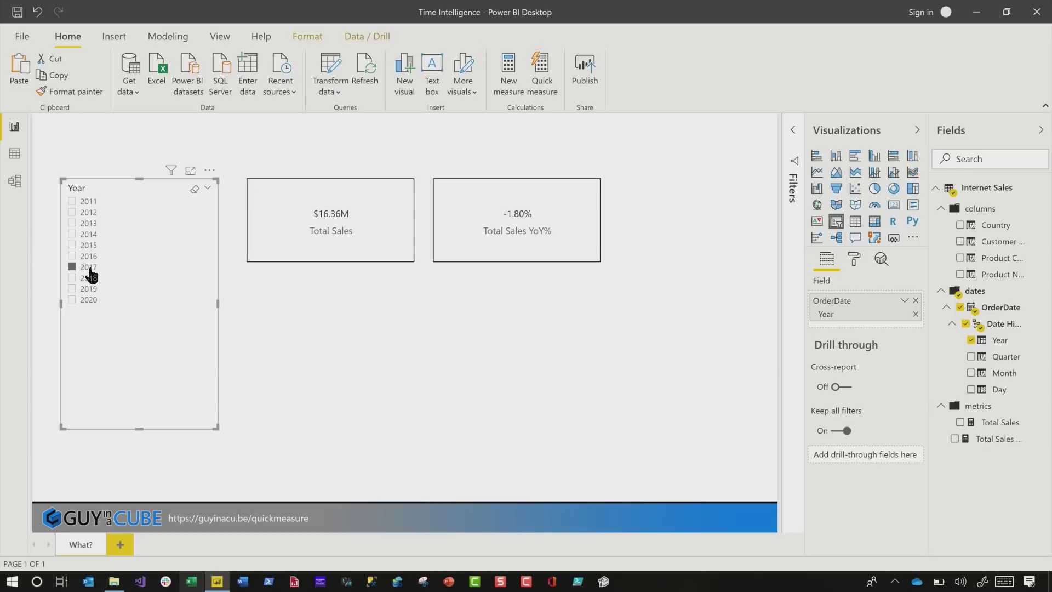
pyautogui.click(89, 256)
pyautogui.click(90, 279)
pyautogui.click(431, 358)
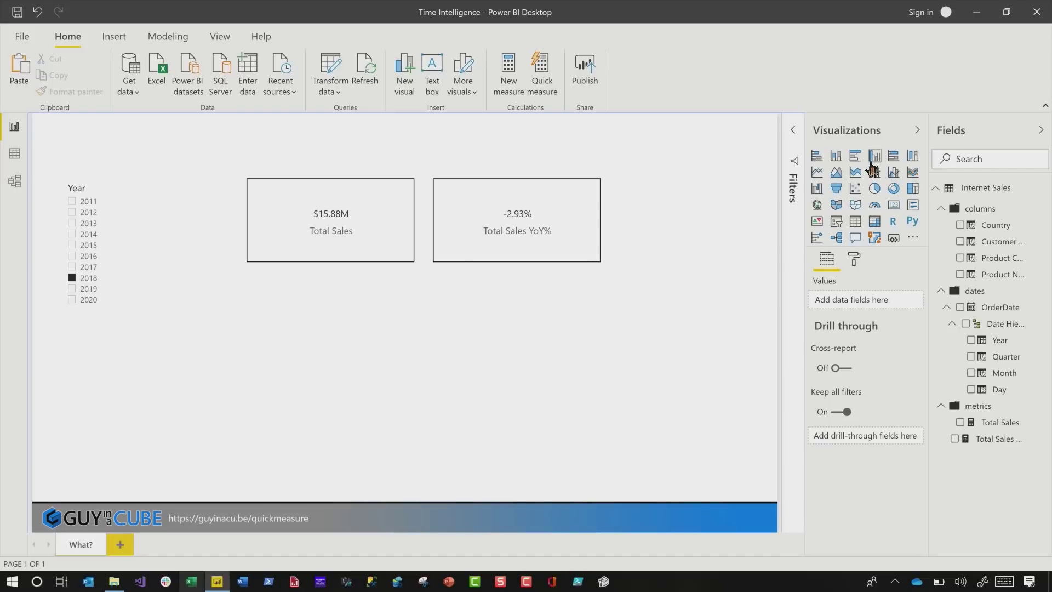
# - Place a clustered column chart under both cards with OrderDate Month on its axis
pyautogui.click(874, 158)
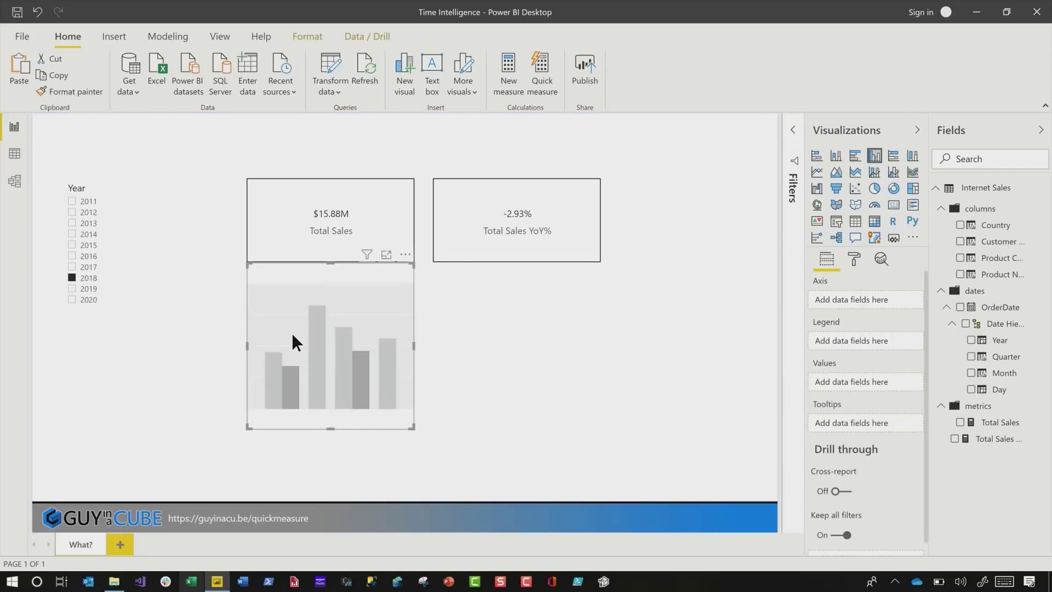
pyautogui.moveTo(298, 360); pyautogui.dragTo(293, 350)
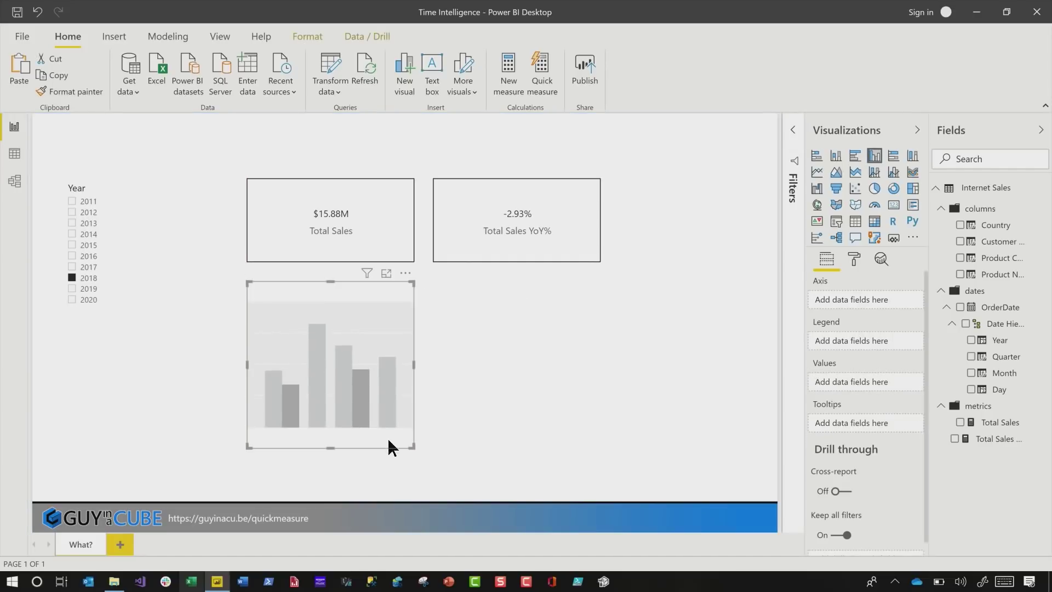
pyautogui.moveTo(411, 447); pyautogui.dragTo(599, 428)
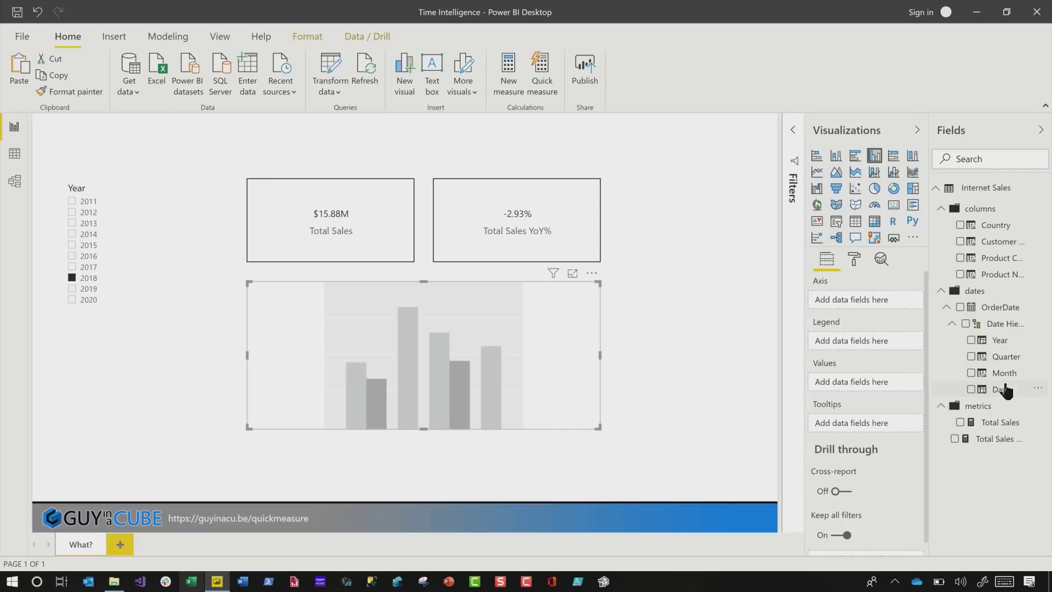
pyautogui.moveTo(1002, 380); pyautogui.dragTo(864, 305)
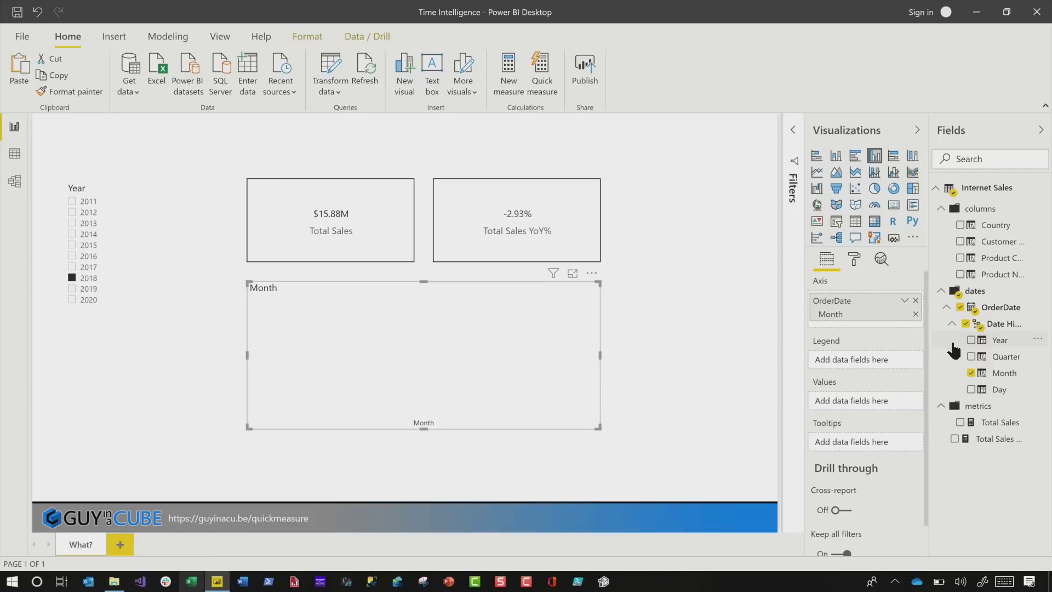
# - Add a Month-over-month change quick measure on Total Sales using OrderDate, and review its formula
pyautogui.rightClick(996, 427)
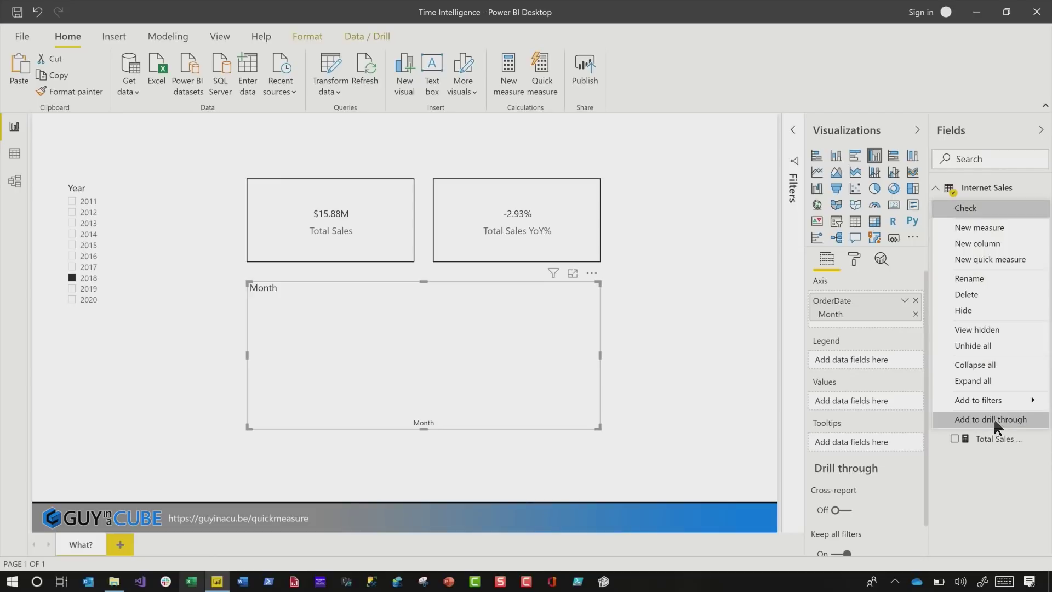
pyautogui.click(998, 259)
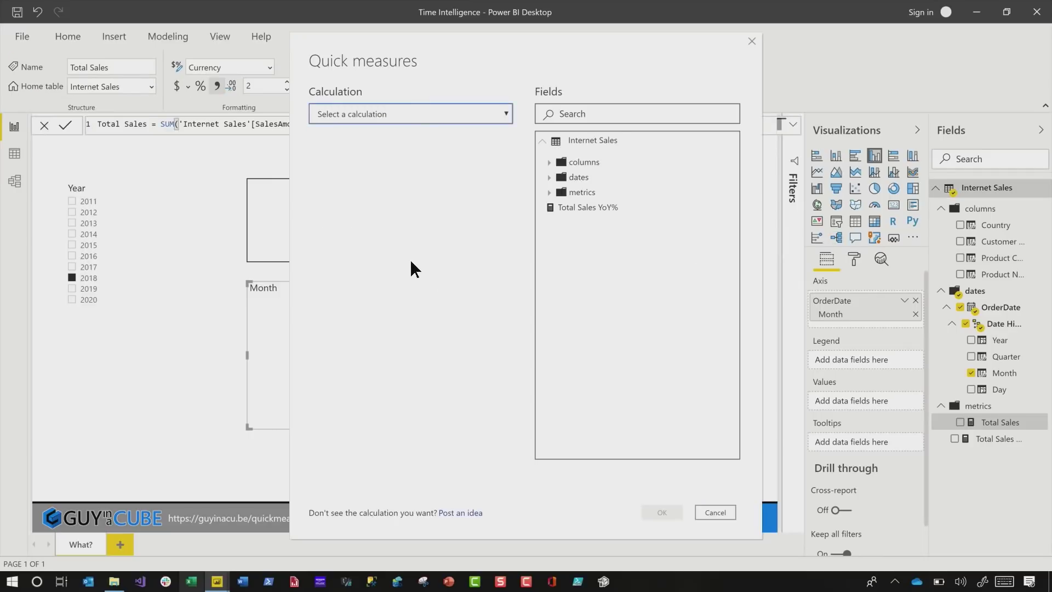
pyautogui.click(452, 121)
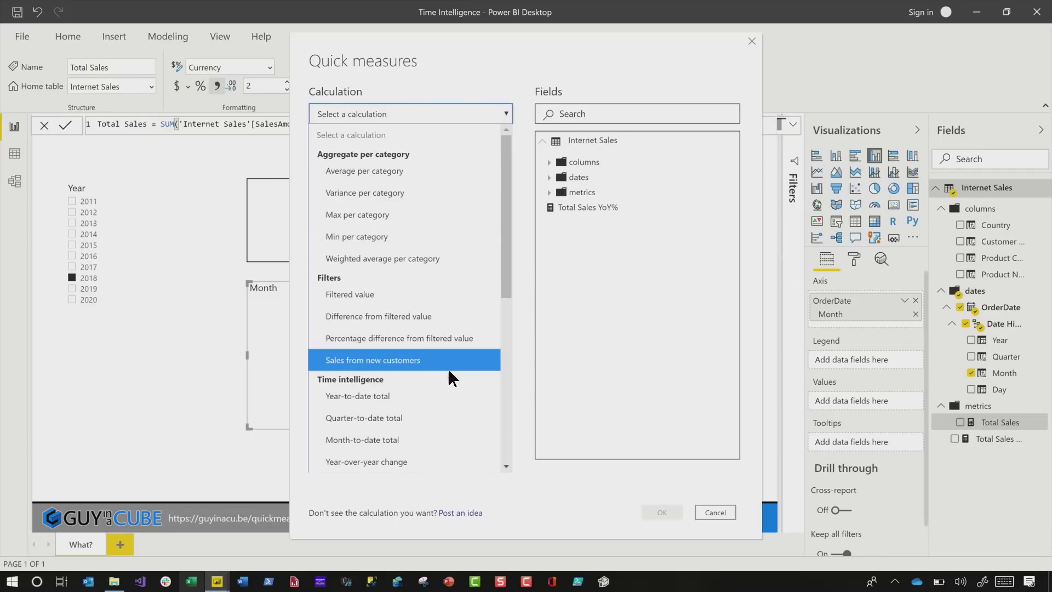
pyautogui.scroll(-1, 447, 372)
pyautogui.click(428, 437)
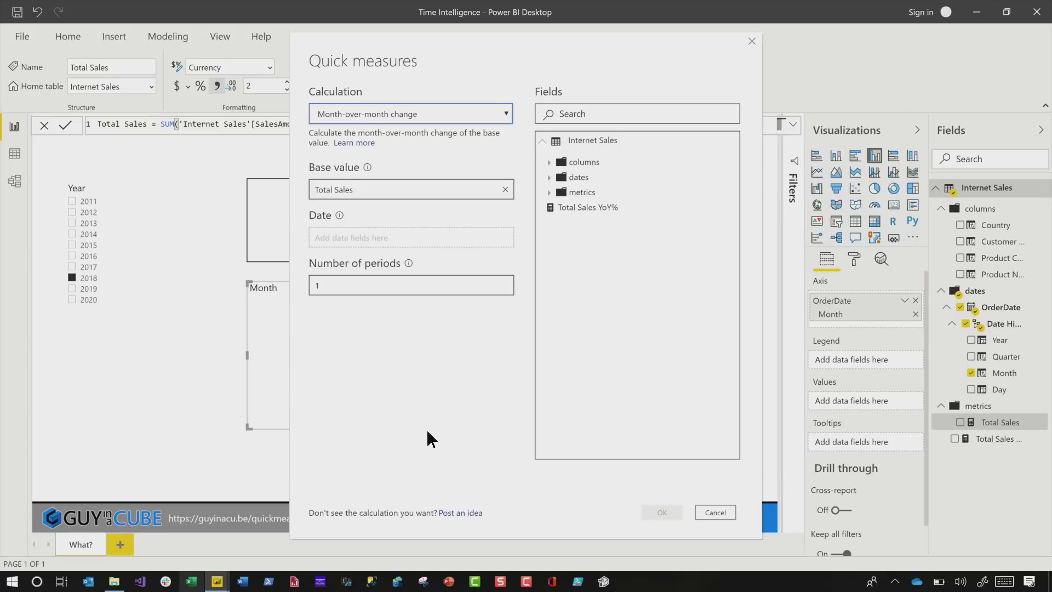
pyautogui.click(560, 177)
pyautogui.moveTo(572, 197); pyautogui.dragTo(412, 238)
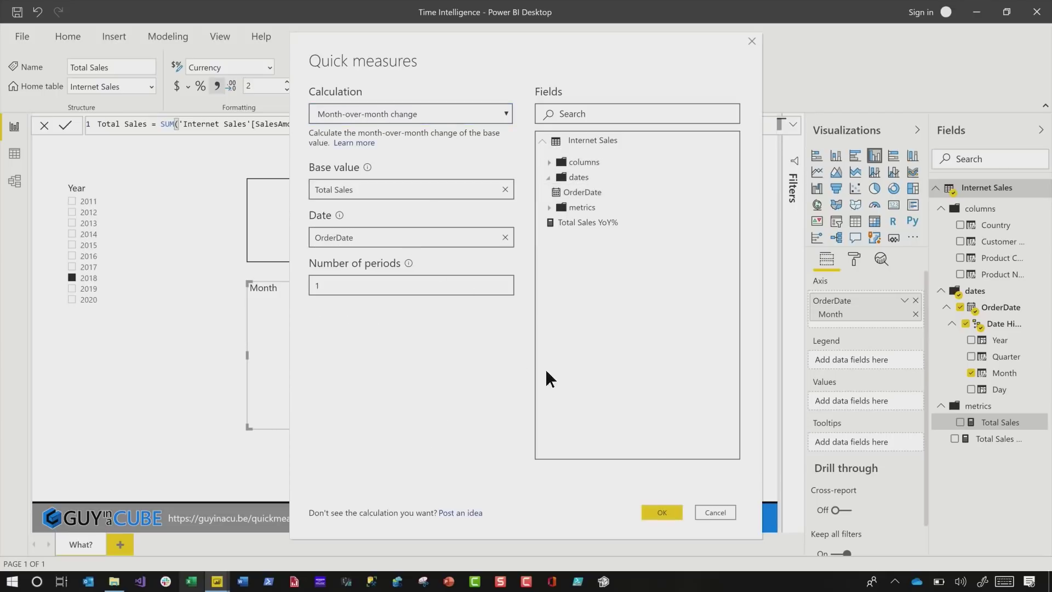
pyautogui.click(663, 512)
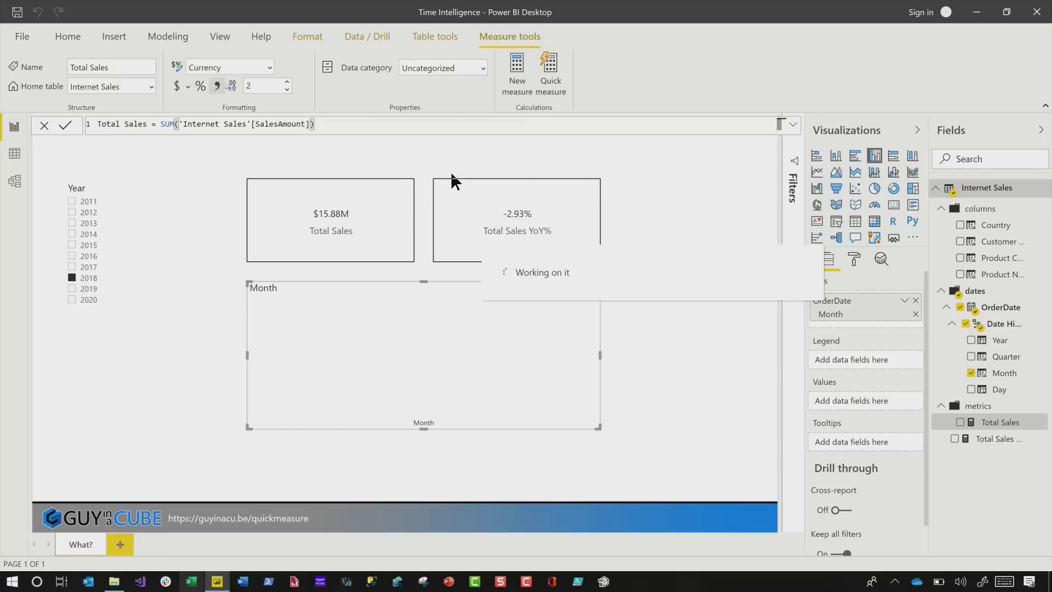
pyautogui.click(983, 441)
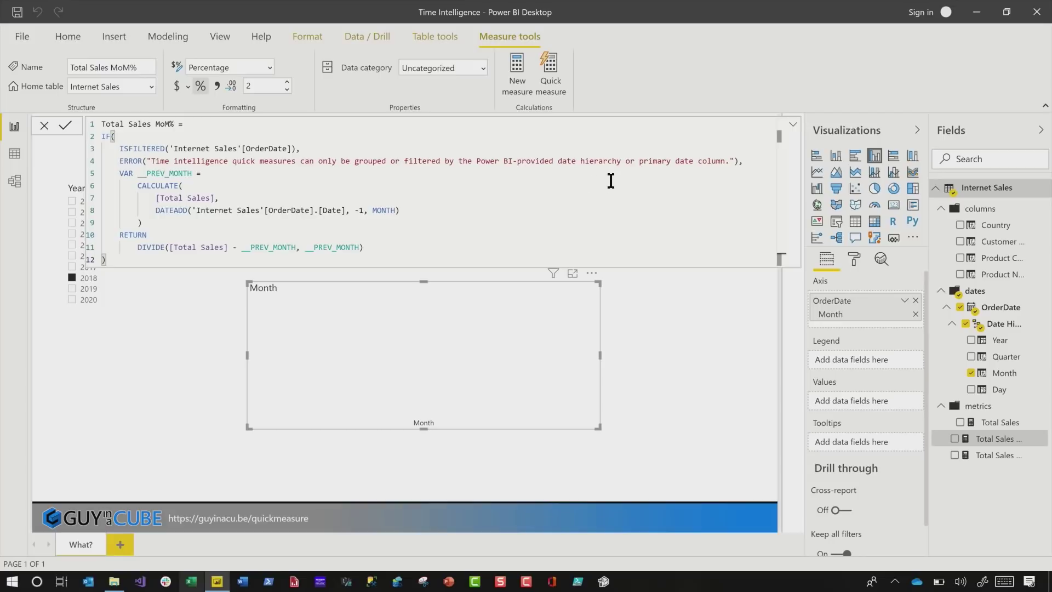
pyautogui.click(793, 126)
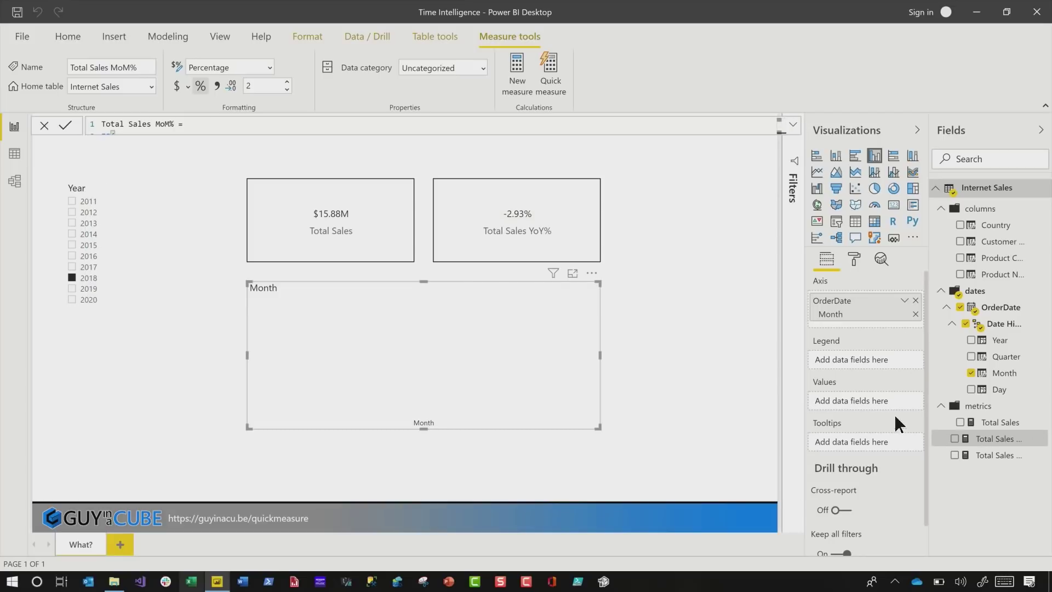
# - Put Total Sales MoM% in the chart's values and try different years in the slicer
pyautogui.moveTo(991, 445); pyautogui.dragTo(850, 406)
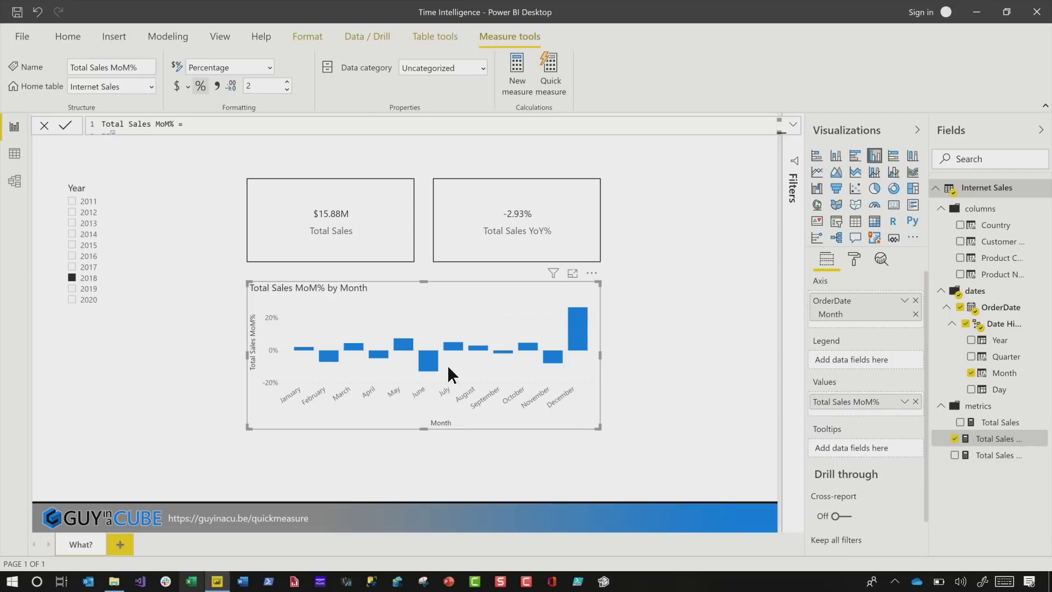
pyautogui.click(81, 268)
pyautogui.click(85, 256)
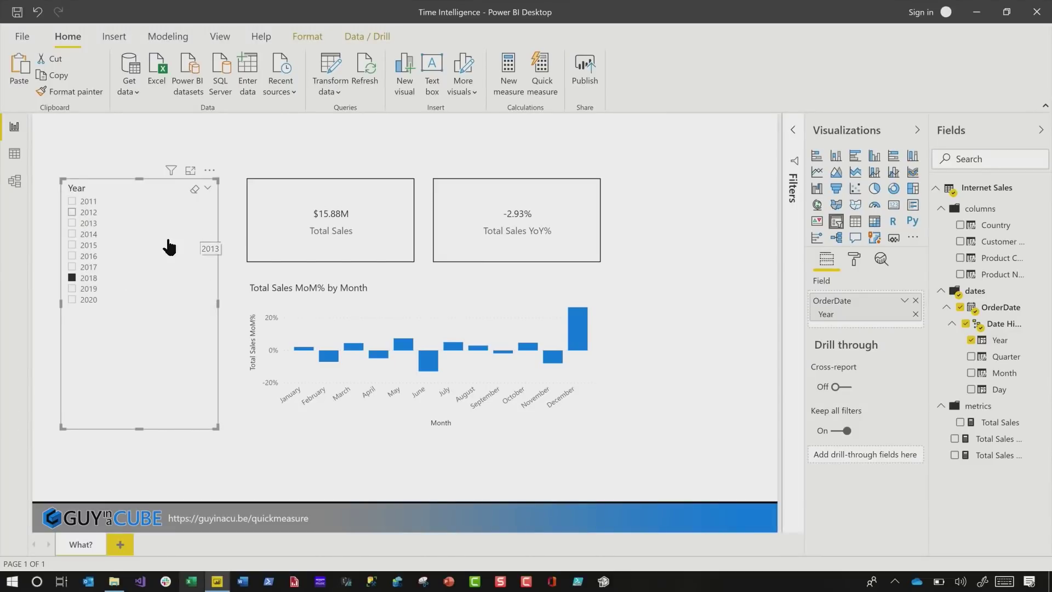
# - Turn on View hidden in the Fields pane and inspect the Calendar table's options
pyautogui.rightClick(948, 507)
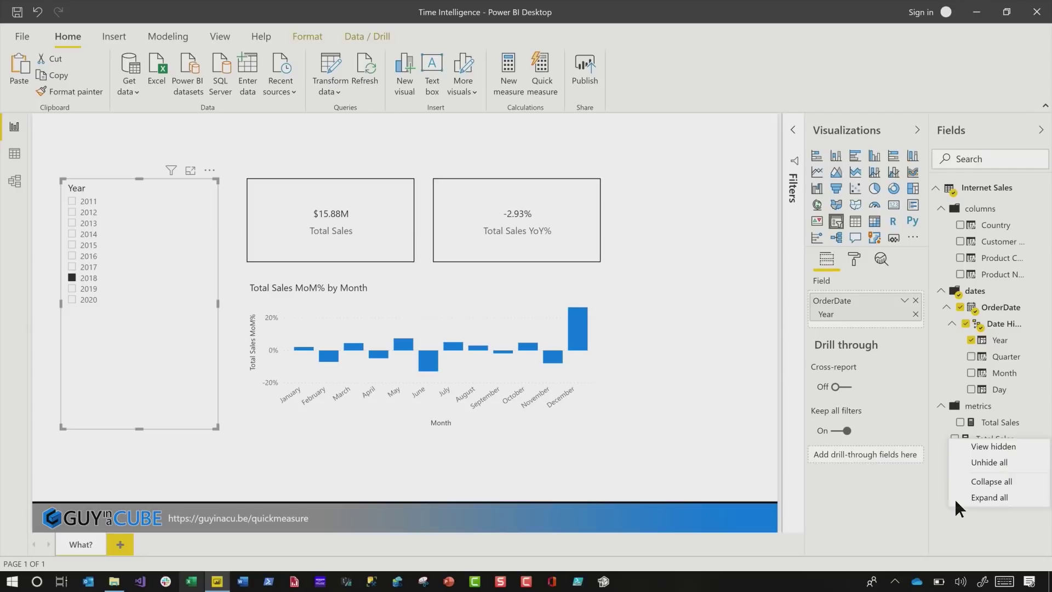
pyautogui.click(981, 447)
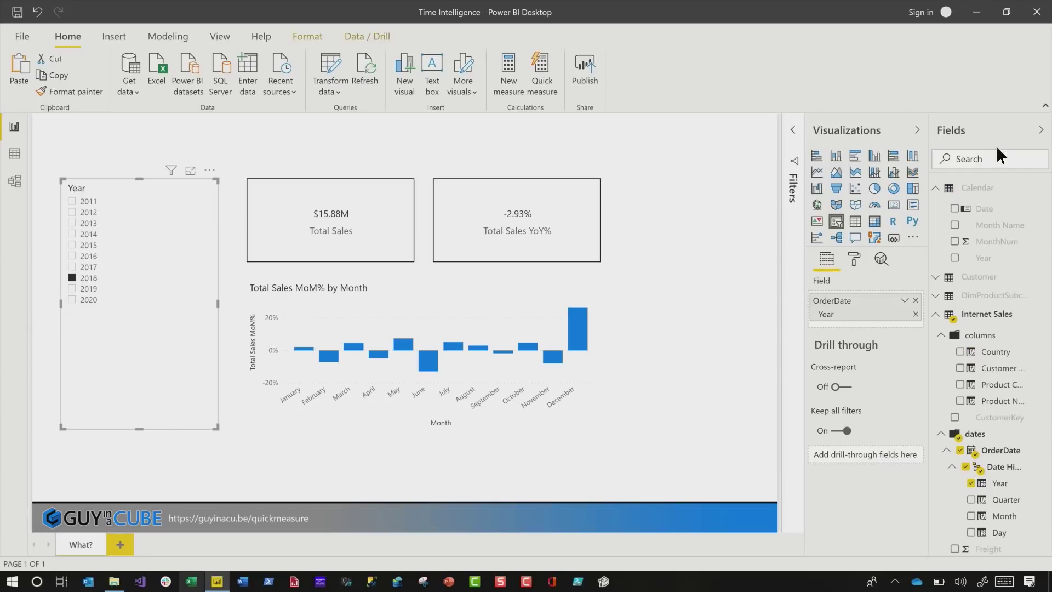
pyautogui.rightClick(984, 191)
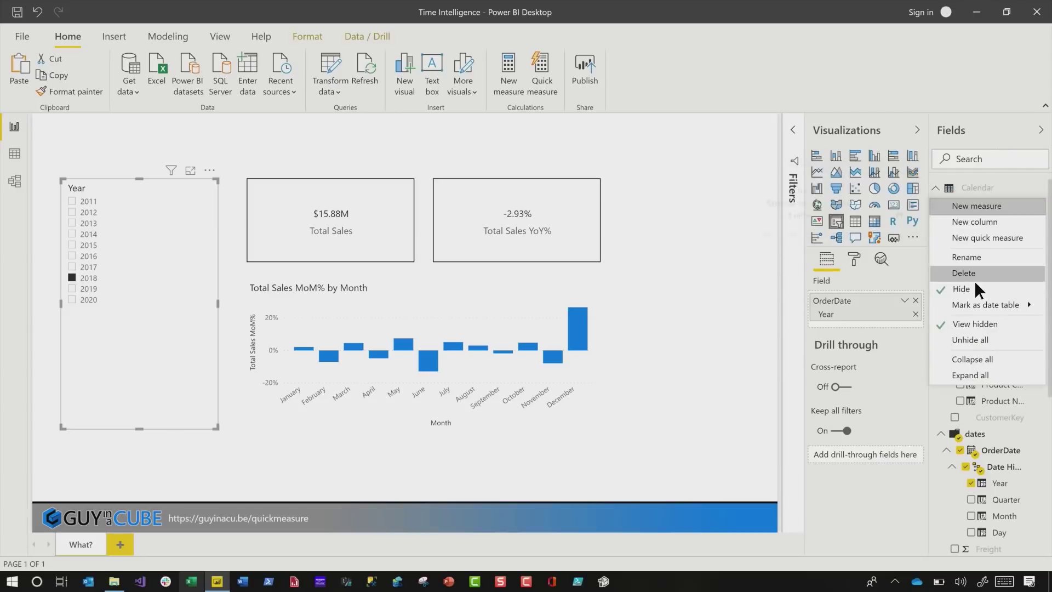
pyautogui.press('Escape')
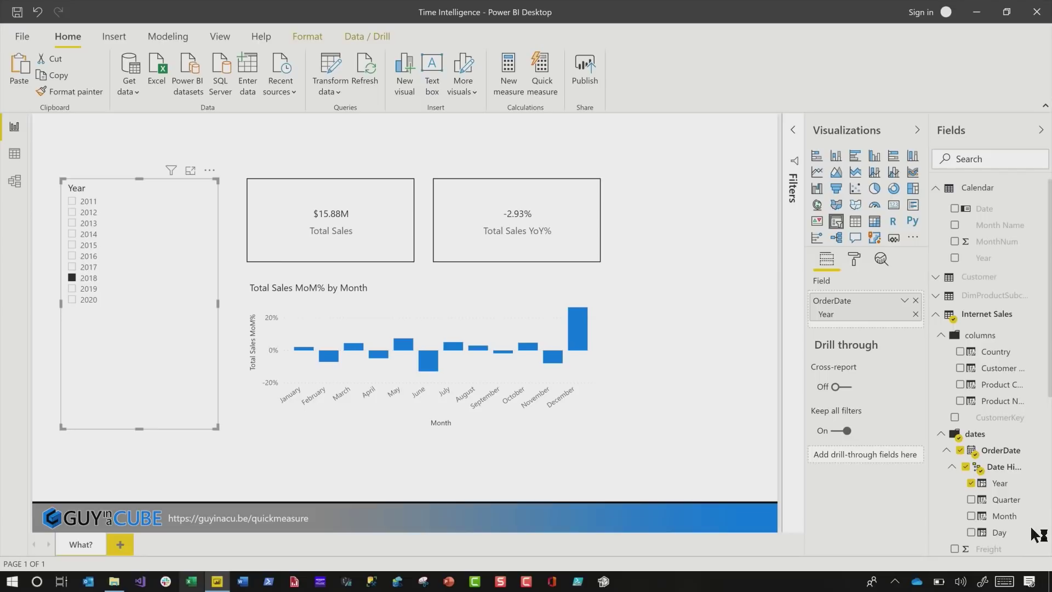
# - Collapse Calendar and Internet Sales, then turn View hidden off
pyautogui.click(936, 189)
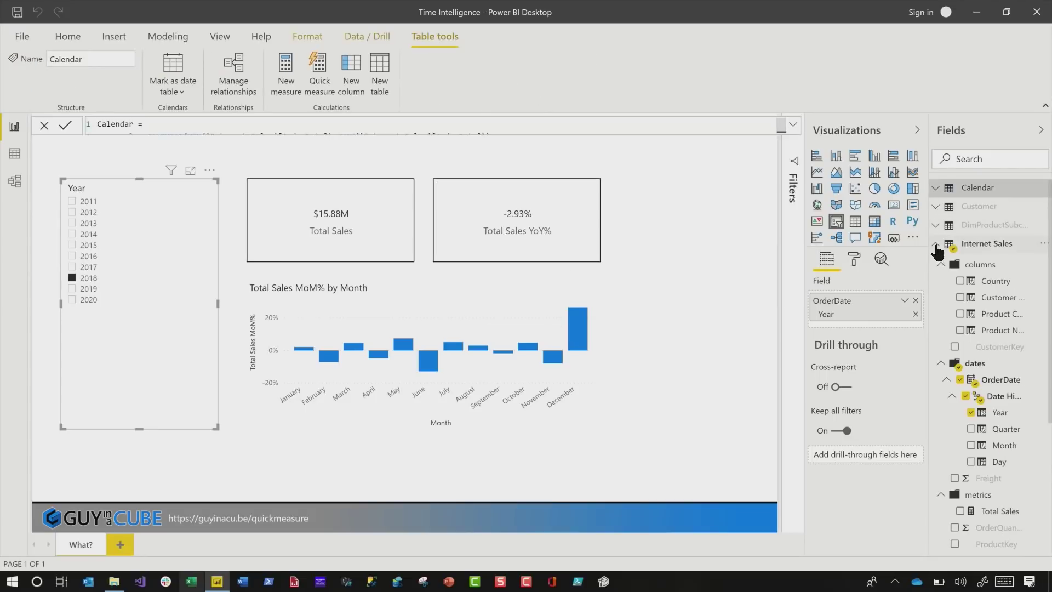
pyautogui.click(936, 245)
pyautogui.rightClick(991, 403)
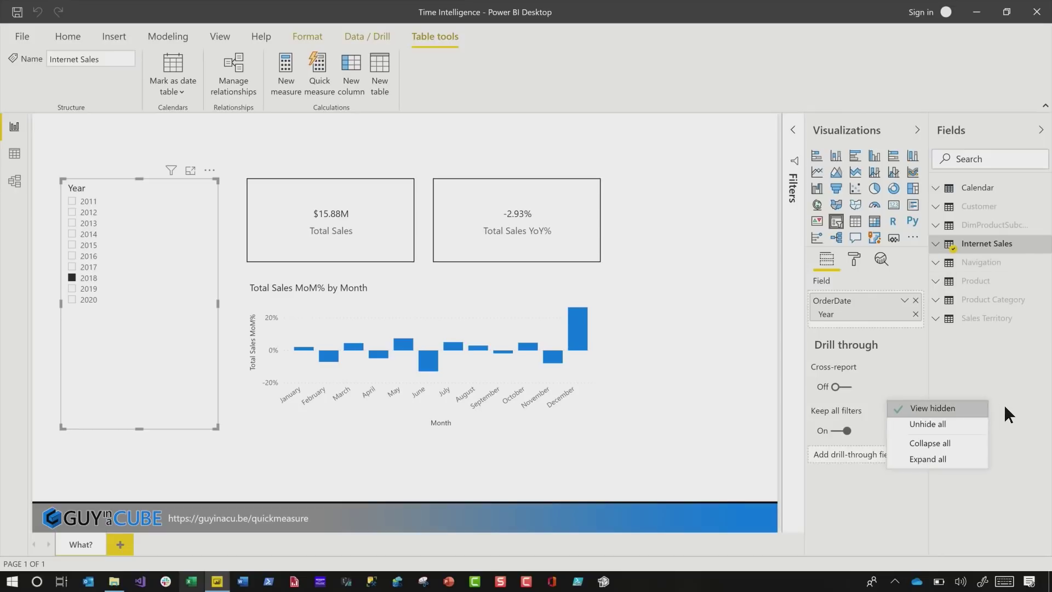
pyautogui.click(955, 406)
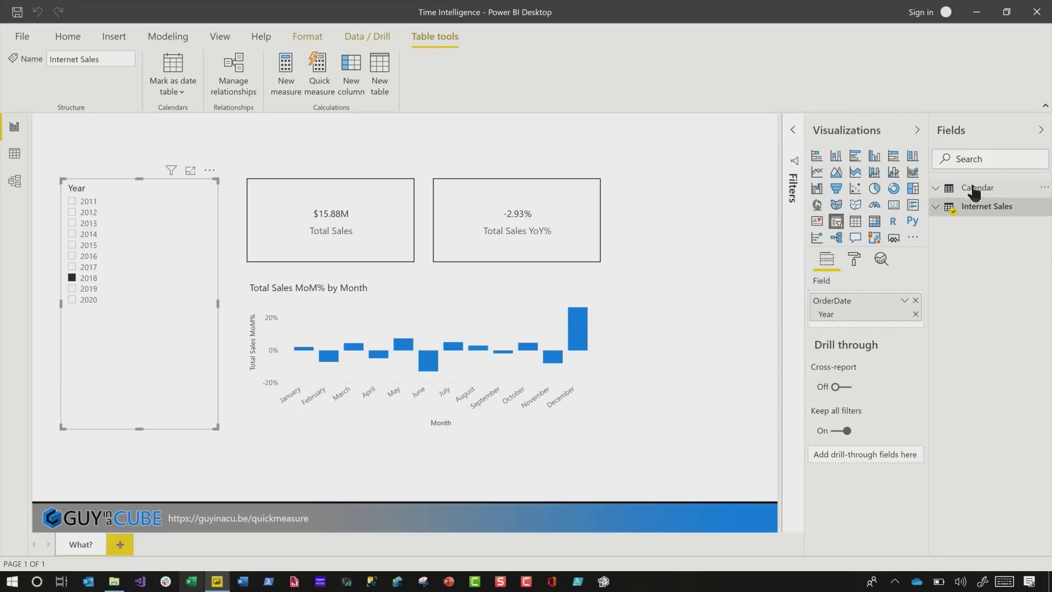
# - In Model view, link Calendar Date to Internet Sales OrderDate, then go back to Report view
pyautogui.click(15, 182)
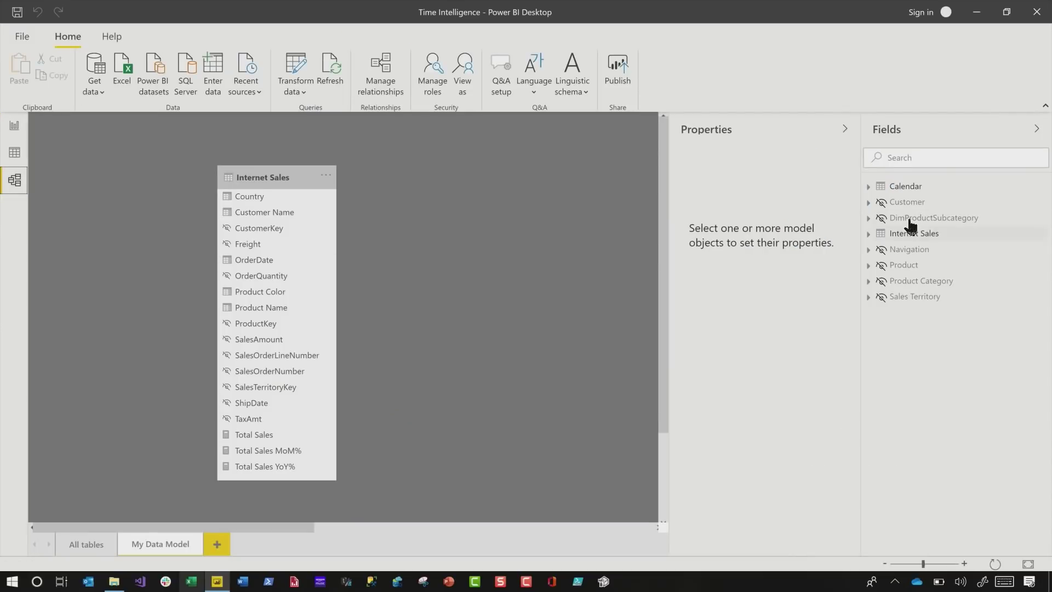
pyautogui.moveTo(904, 186); pyautogui.dragTo(474, 198)
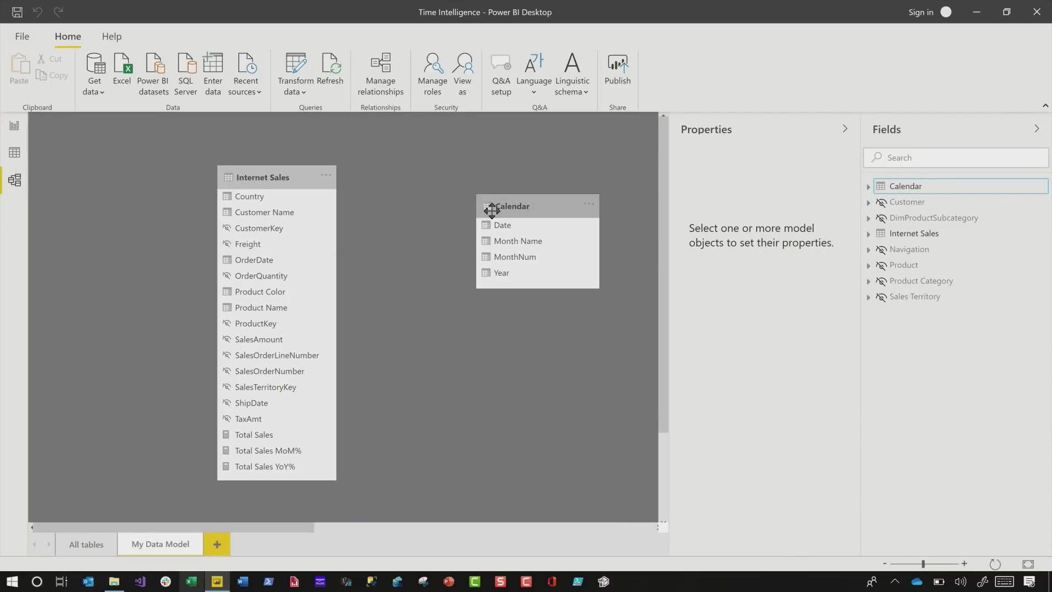
pyautogui.moveTo(513, 230); pyautogui.dragTo(255, 264)
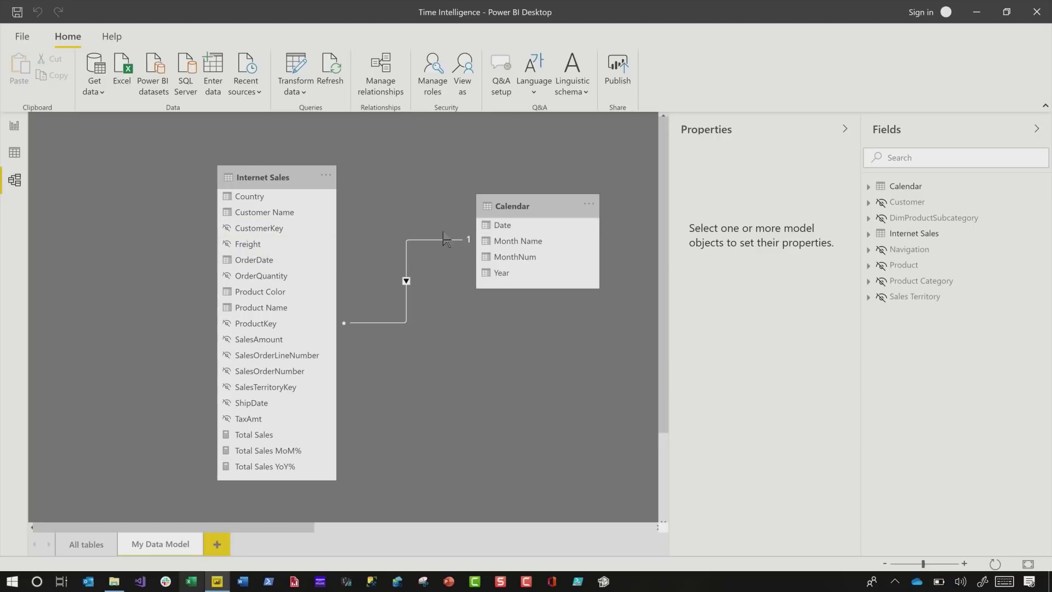
pyautogui.click(17, 128)
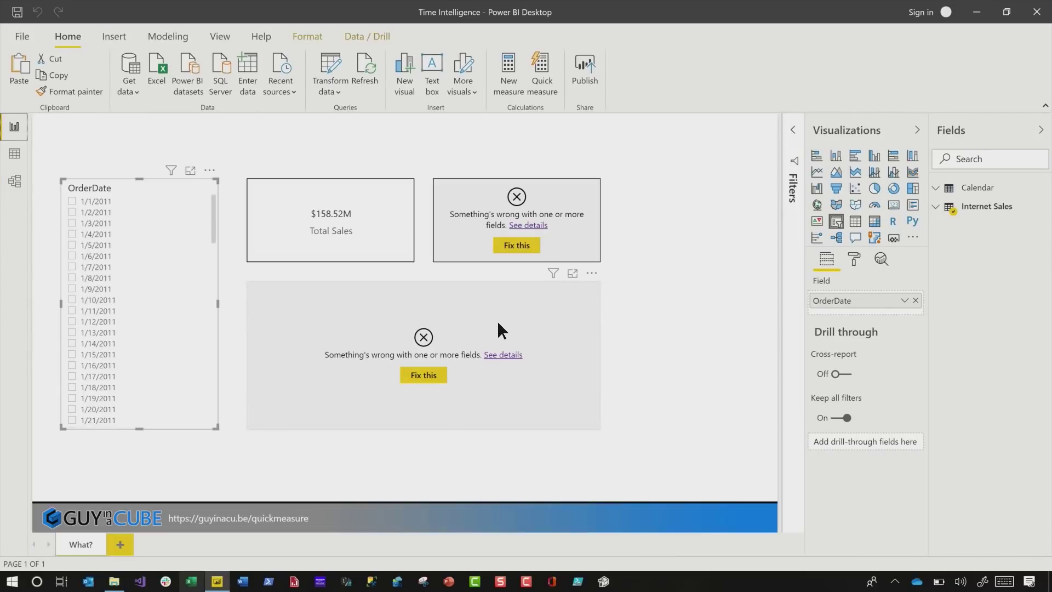
# - Switch the date slicer to Calendar Year and put Calendar Month Name on the MoM% chart's axis
pyautogui.click(200, 287)
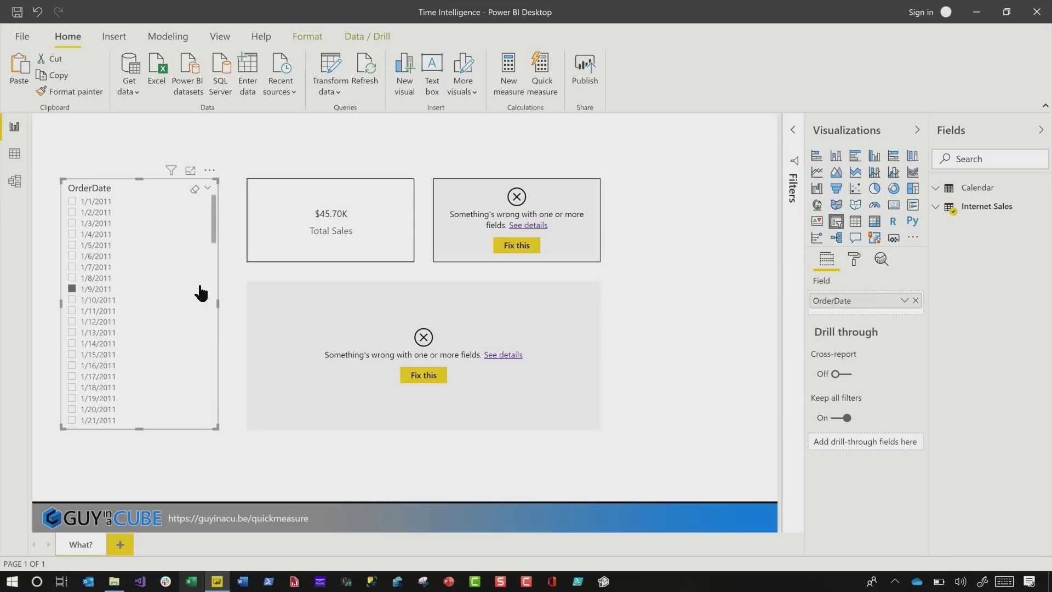
pyautogui.click(936, 188)
pyautogui.moveTo(978, 258); pyautogui.dragTo(913, 305)
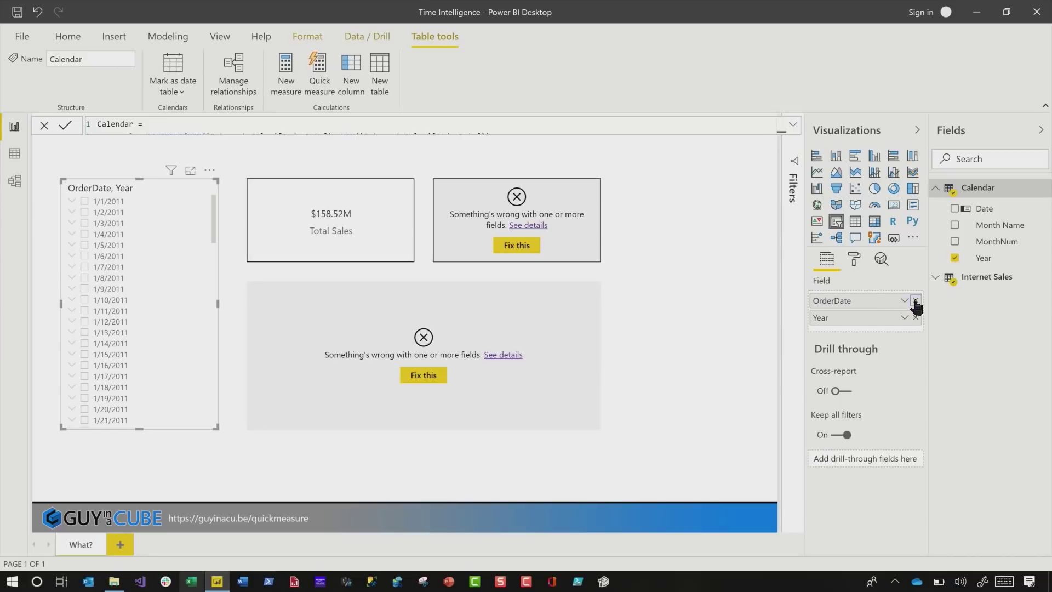
pyautogui.click(551, 298)
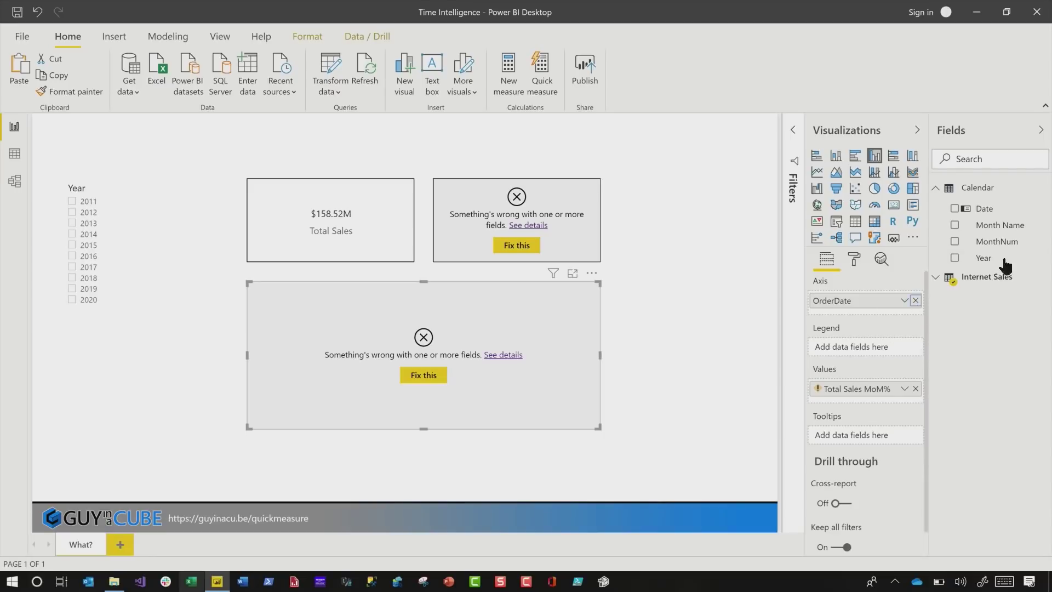
pyautogui.moveTo(871, 292); pyautogui.dragTo(847, 300)
# - Delete the IF/ISFILTERED/ERROR guard lines from the Total Sales MoM% measure
pyautogui.click(937, 280)
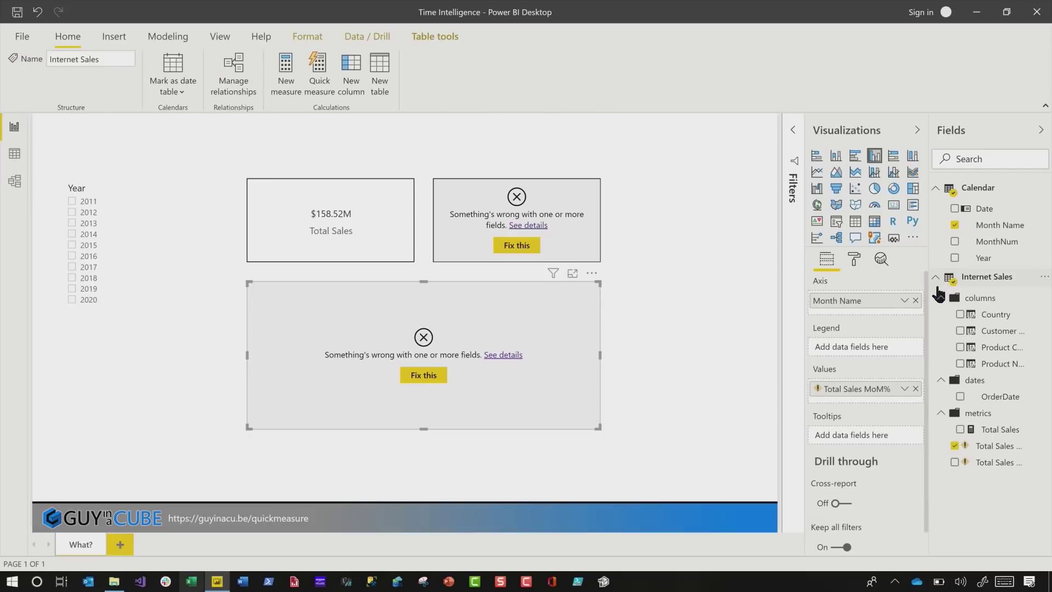
pyautogui.click(1010, 447)
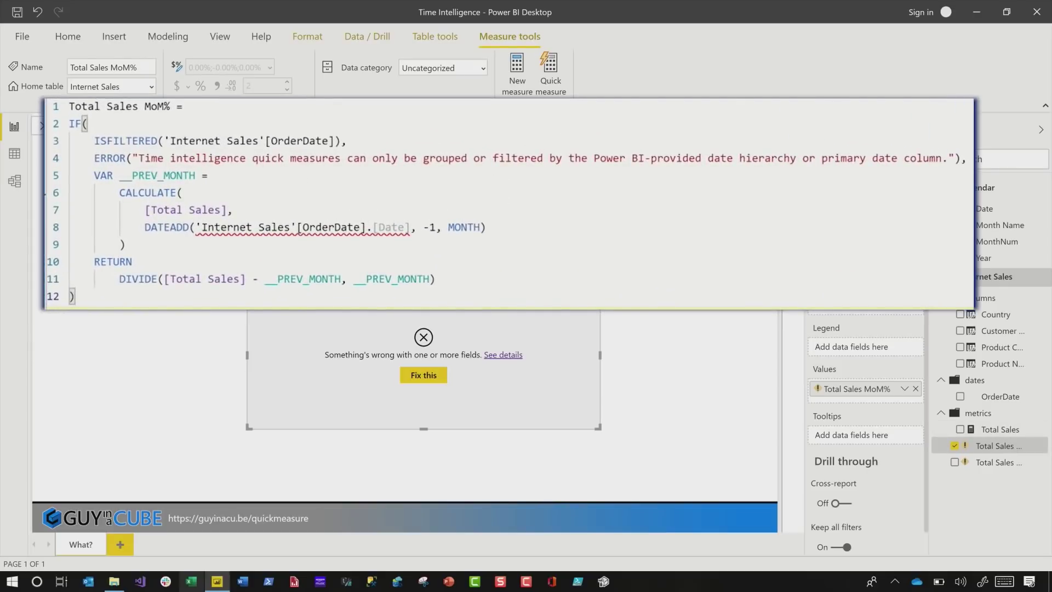
pyautogui.moveTo(82, 174); pyautogui.dragTo(74, 143)
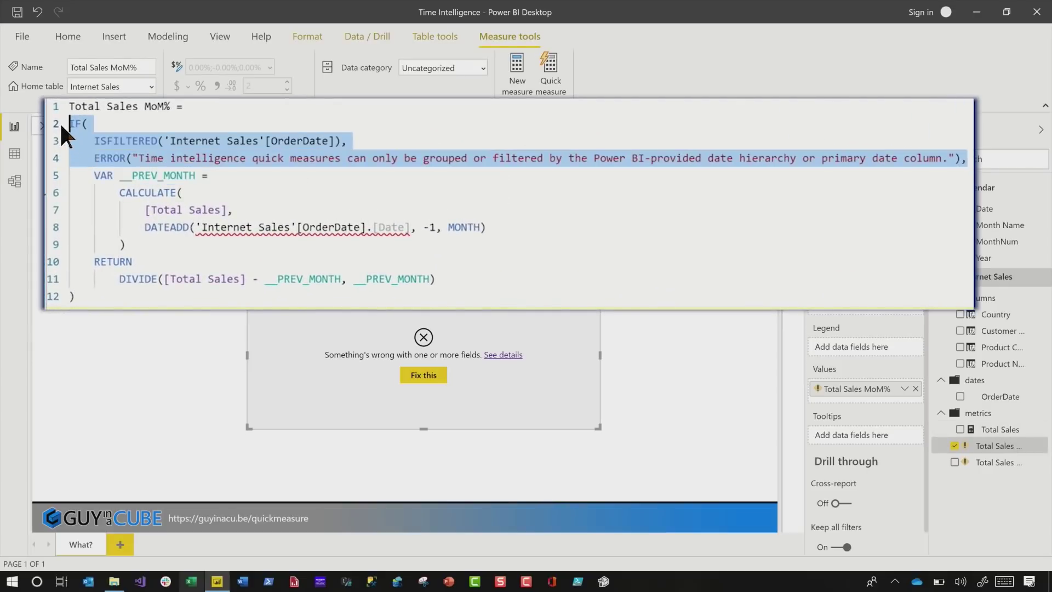
pyautogui.press('Delete')
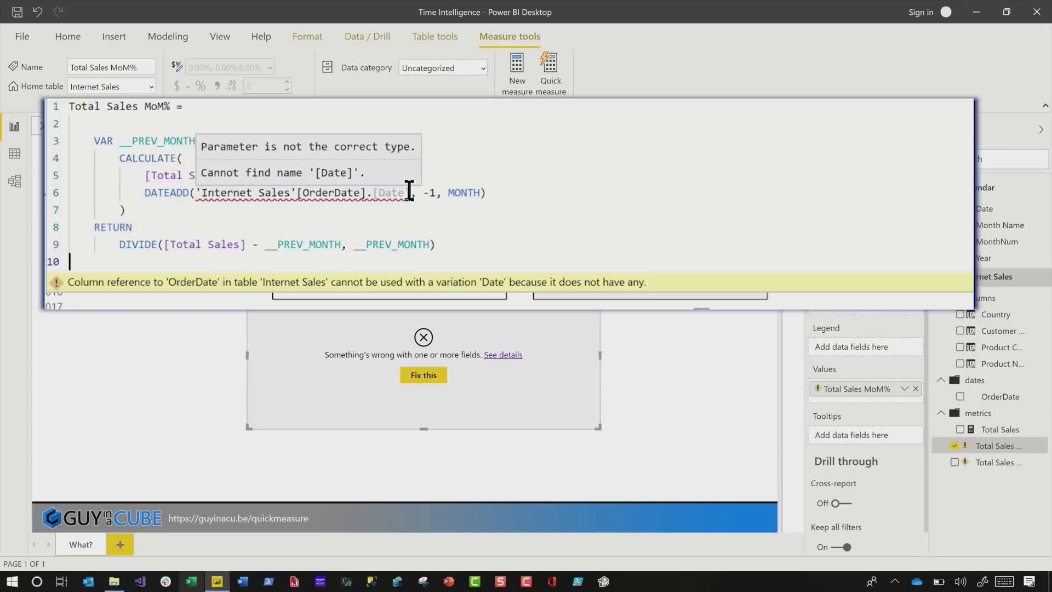
# - Replace the OrderDate column inside DATEADD with 'Calendar'[Date] and commit the MoM% formula
pyautogui.moveTo(410, 192); pyautogui.dragTo(197, 196)
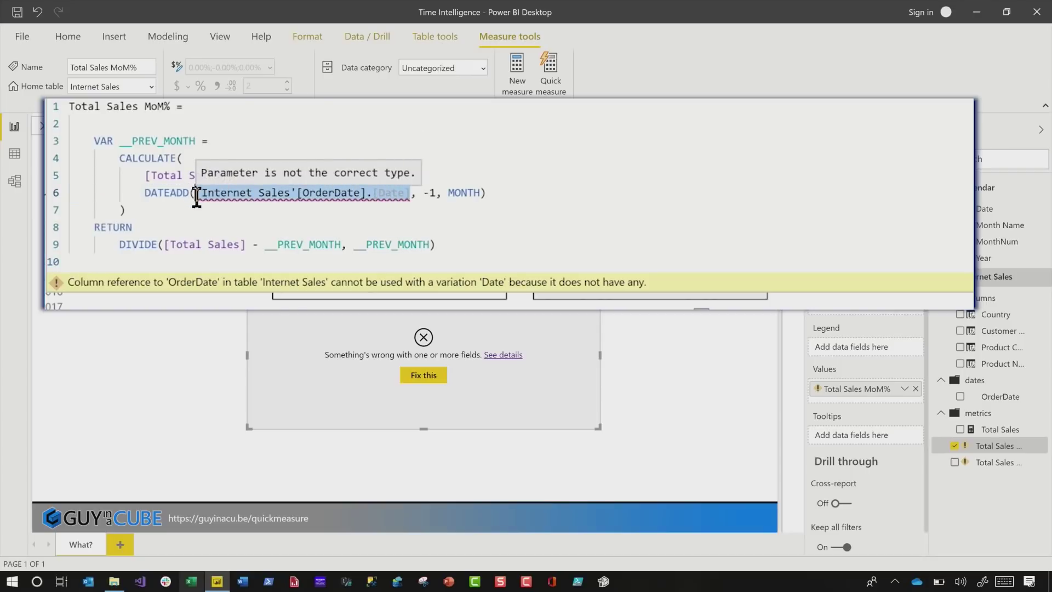
pyautogui.write("'c")
pyautogui.press('Down')
pyautogui.press('Tab')
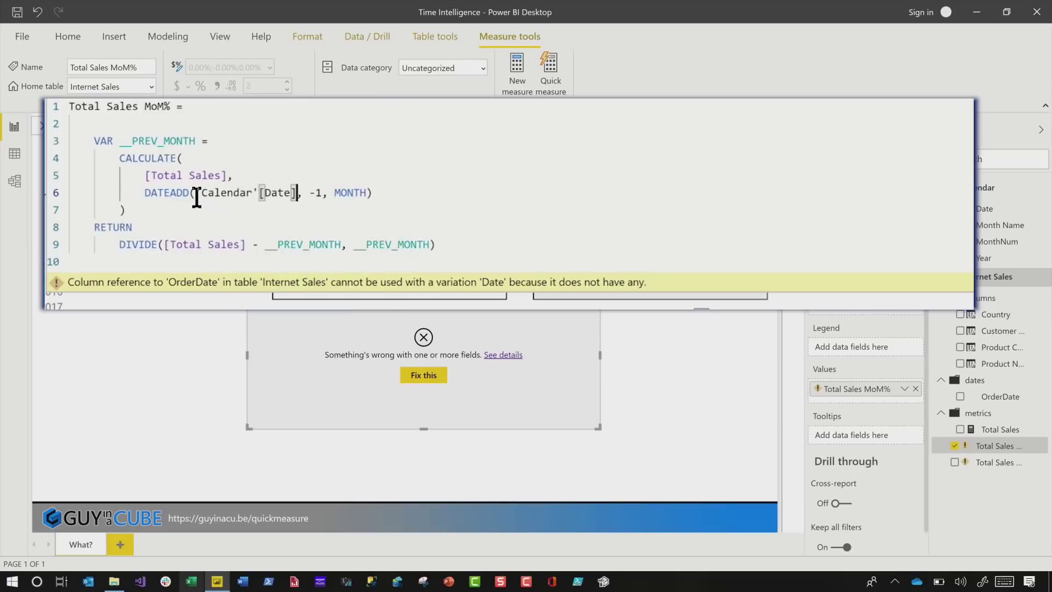
pyautogui.press('Return')
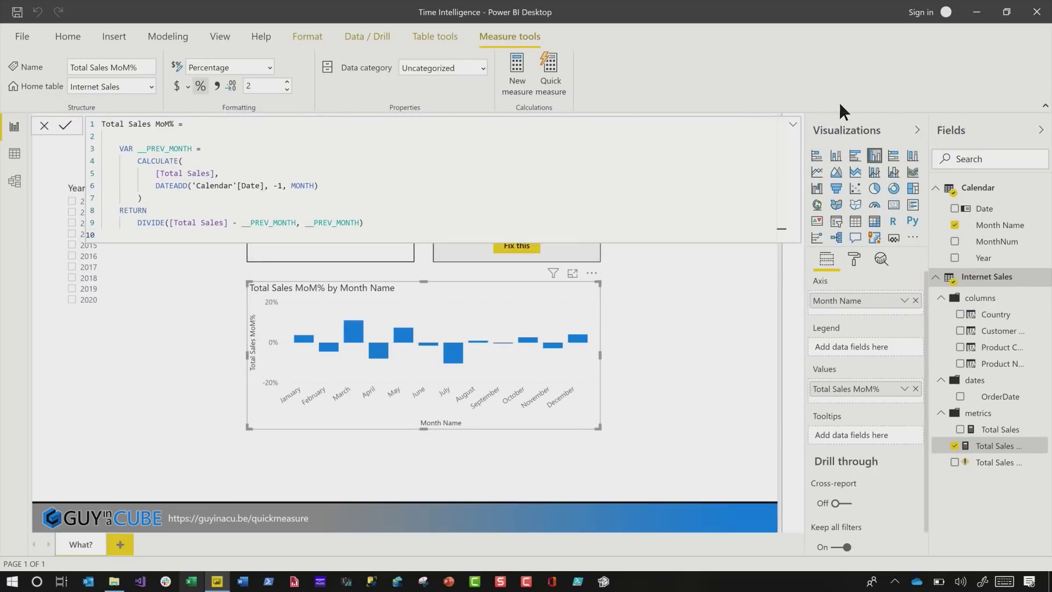
pyautogui.click(792, 127)
pyautogui.click(793, 127)
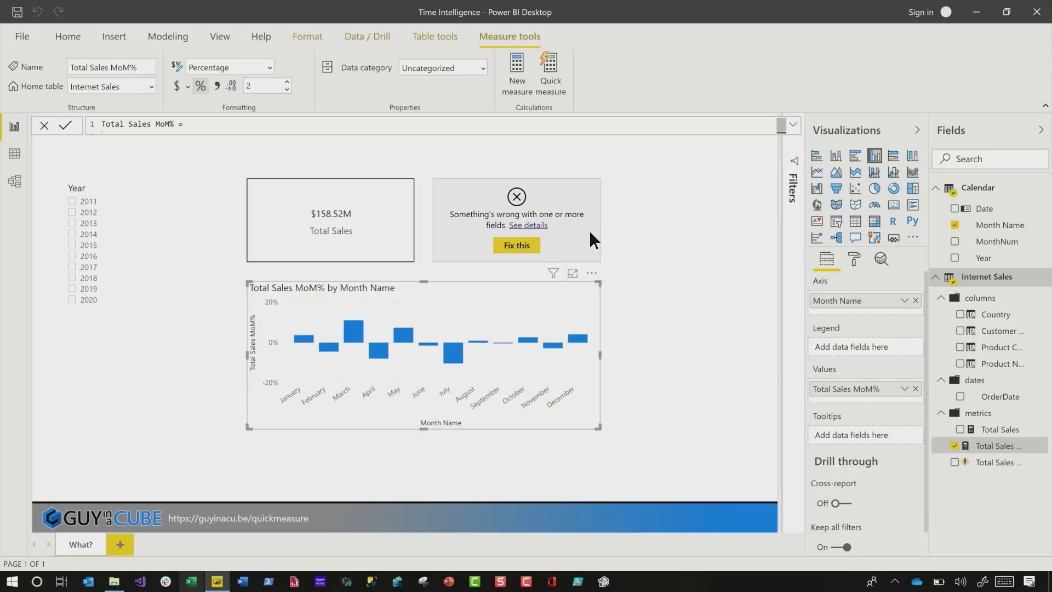
pyautogui.click(589, 241)
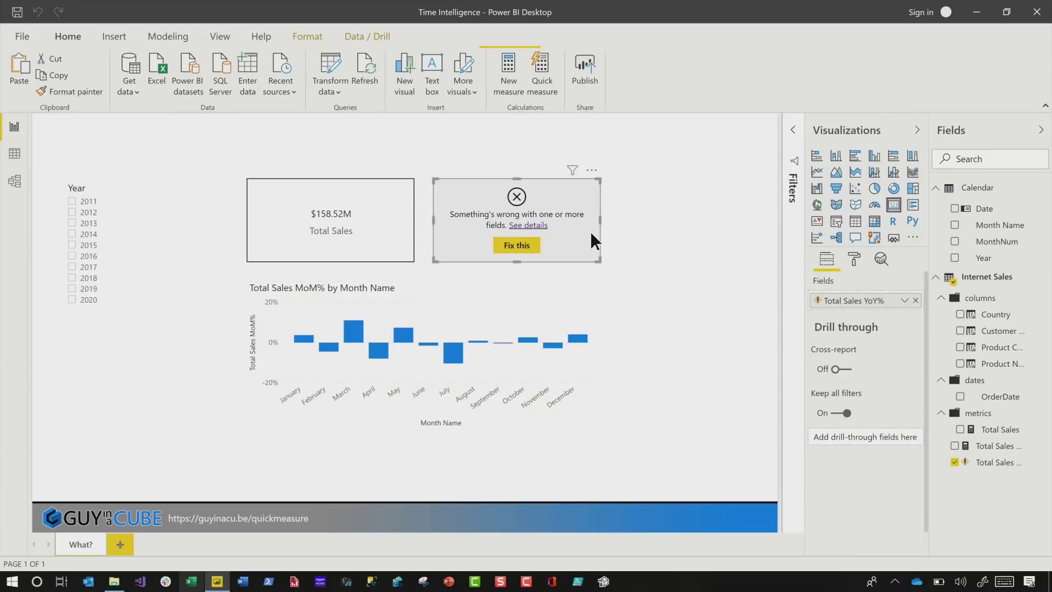
# - Delete the IF/ISFILTERED/ERROR guard lines from the Total Sales YoY% measure
pyautogui.click(998, 462)
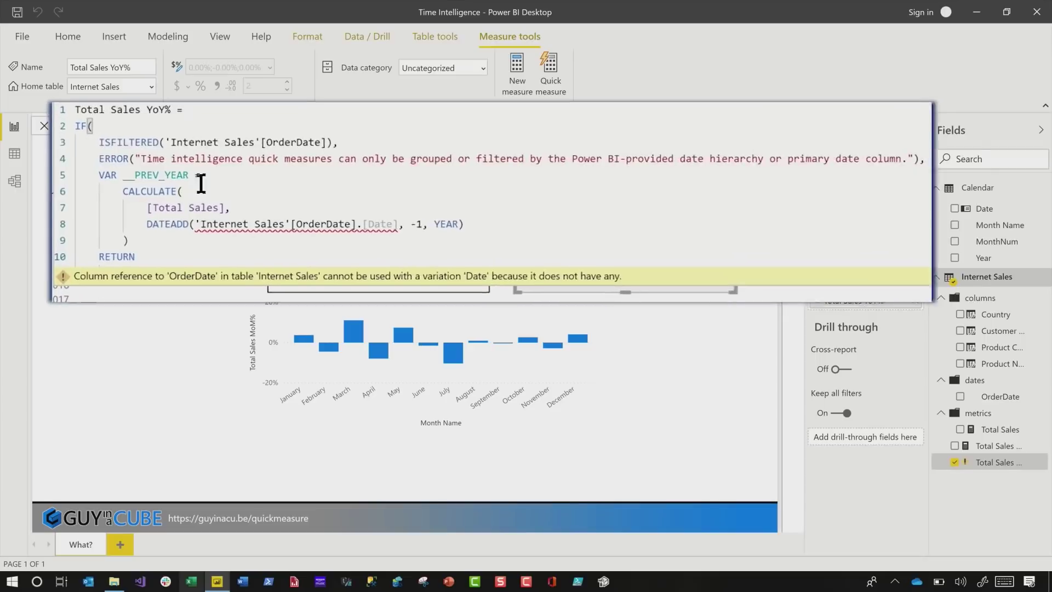
pyautogui.moveTo(967, 158); pyautogui.dragTo(49, 127)
pyautogui.press('Delete')
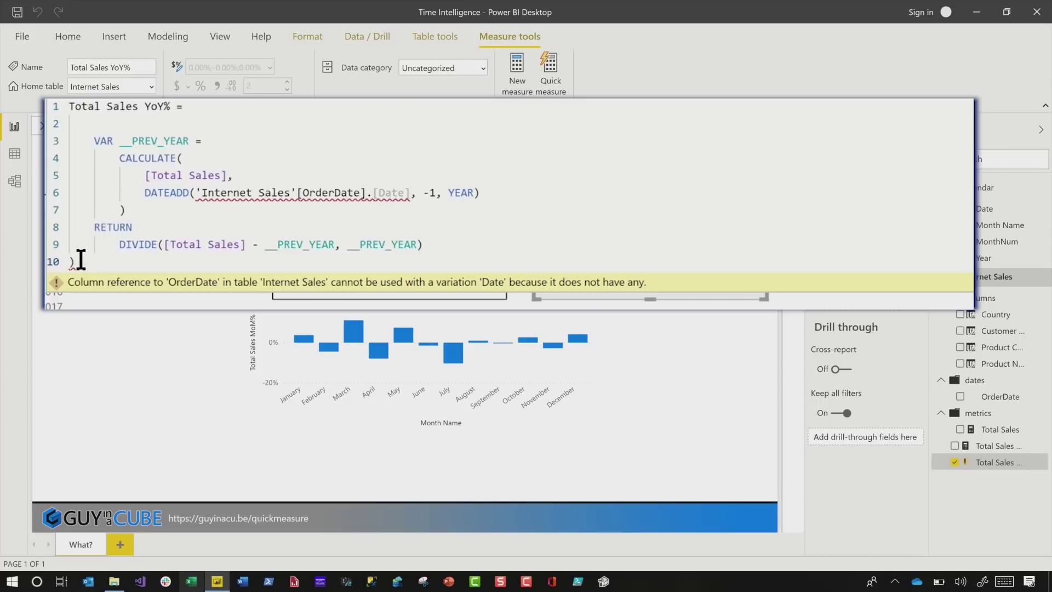
# - Swap OrderDate in DATEADD for 'Calendar'[Date], commit, and collapse the formula bar
pyautogui.moveTo(410, 193); pyautogui.dragTo(208, 192)
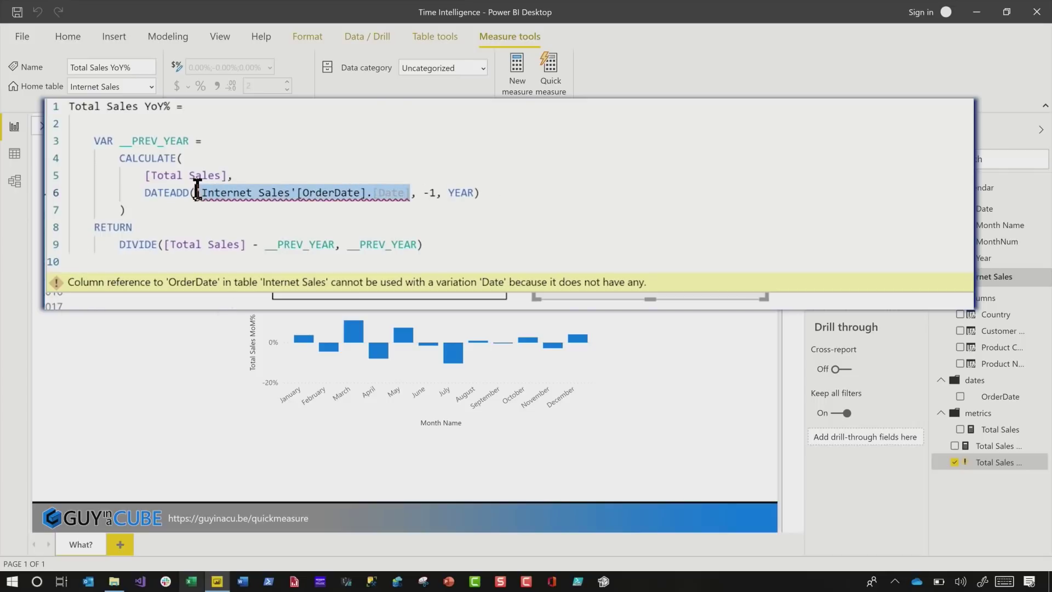
pyautogui.press('Delete')
pyautogui.write('cal')
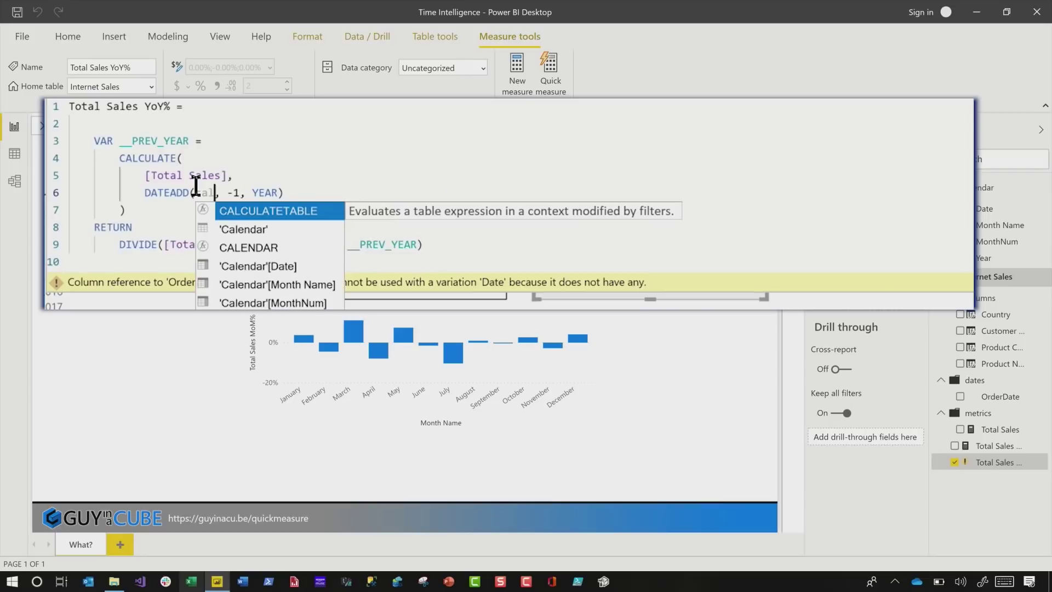
pyautogui.press('Down')
pyautogui.press('Down')
pyautogui.press('Down')
pyautogui.press('Tab')
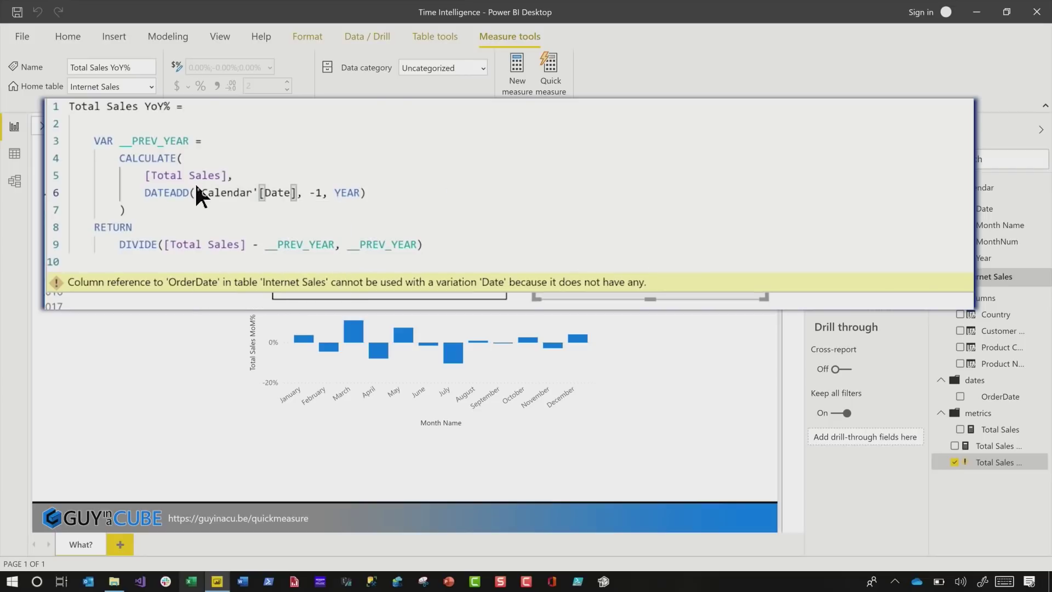
pyautogui.press('Return')
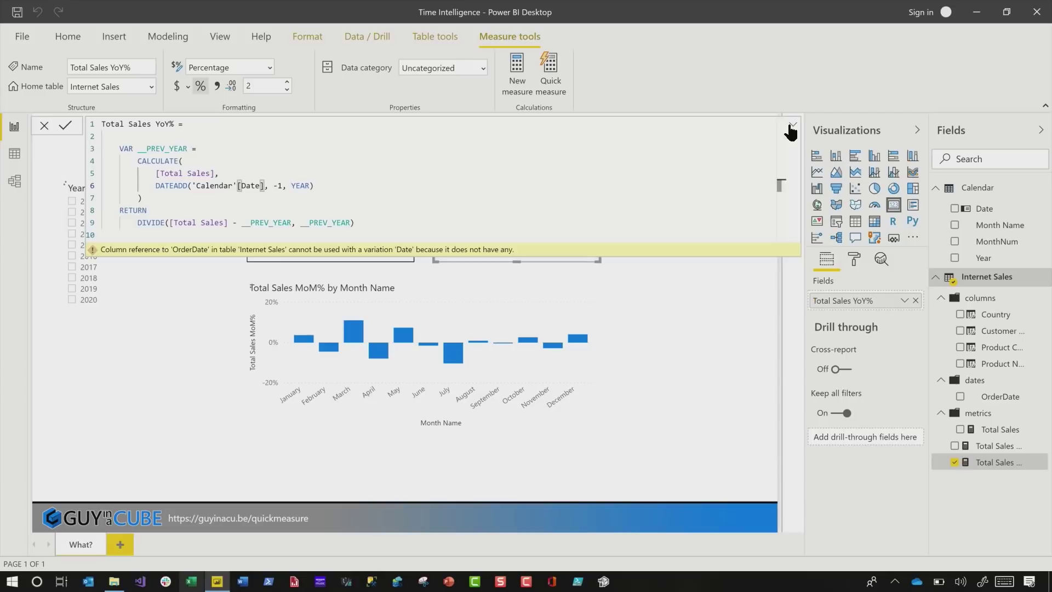
pyautogui.click(792, 126)
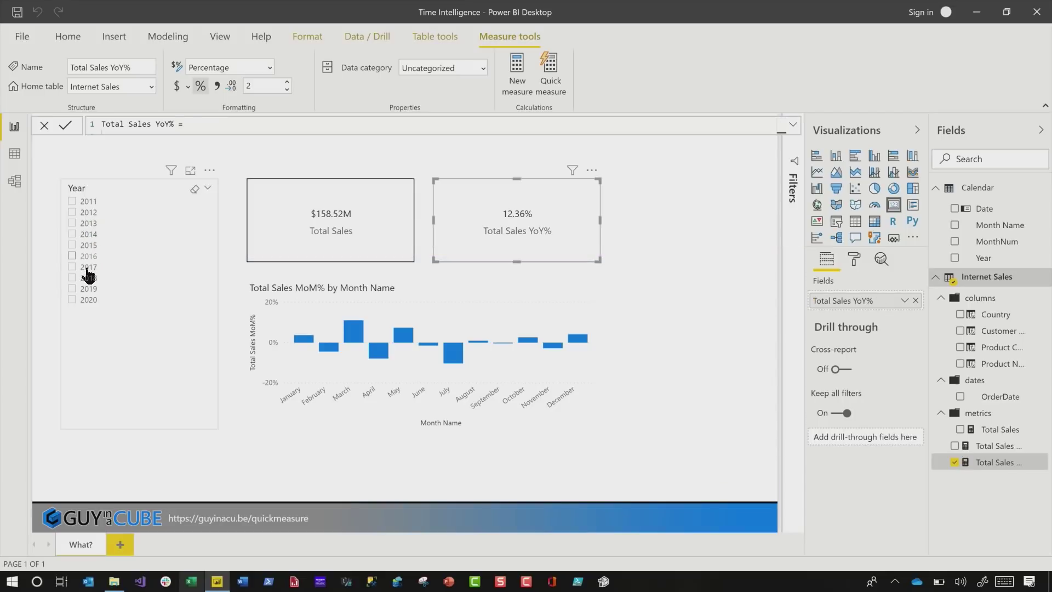
# - Select 2017 in the Year slicer so the cards show $16.66M and 0.18%
pyautogui.click(88, 269)
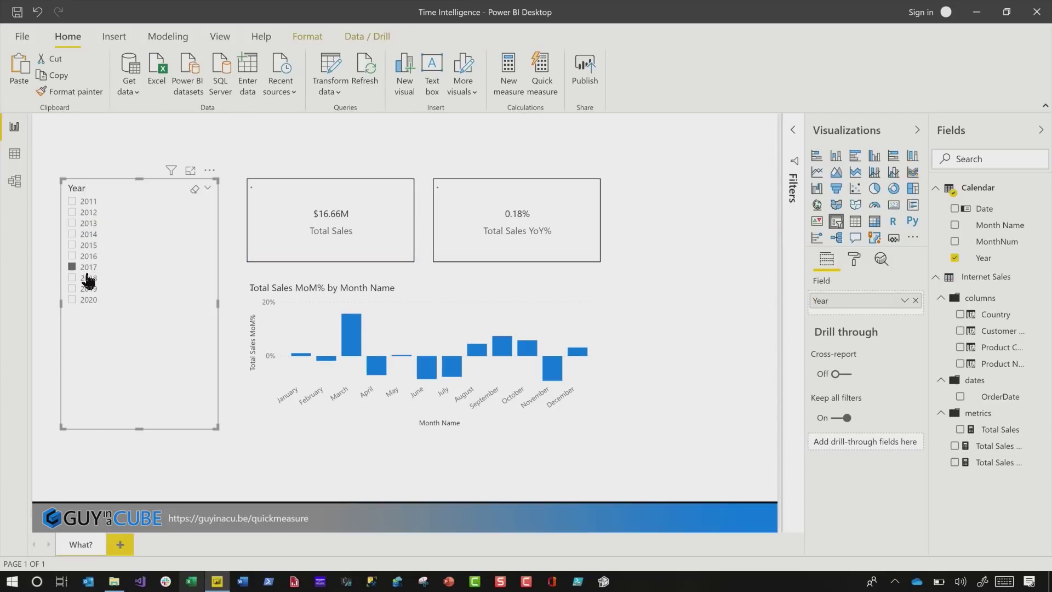